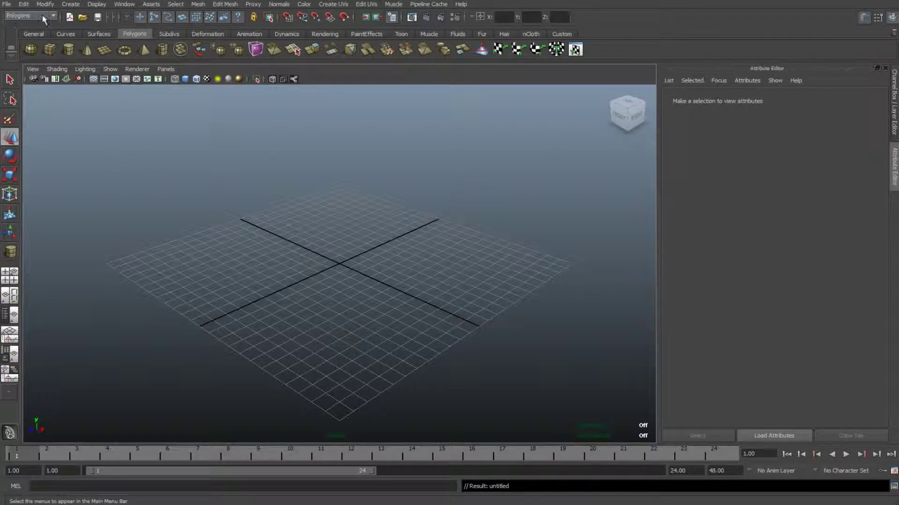
Drag out a polygon cylinder at the grid centre, about 4.421 radius and 9.544 tall.
{"action": "left_click", "coordinate": [69, 50]}
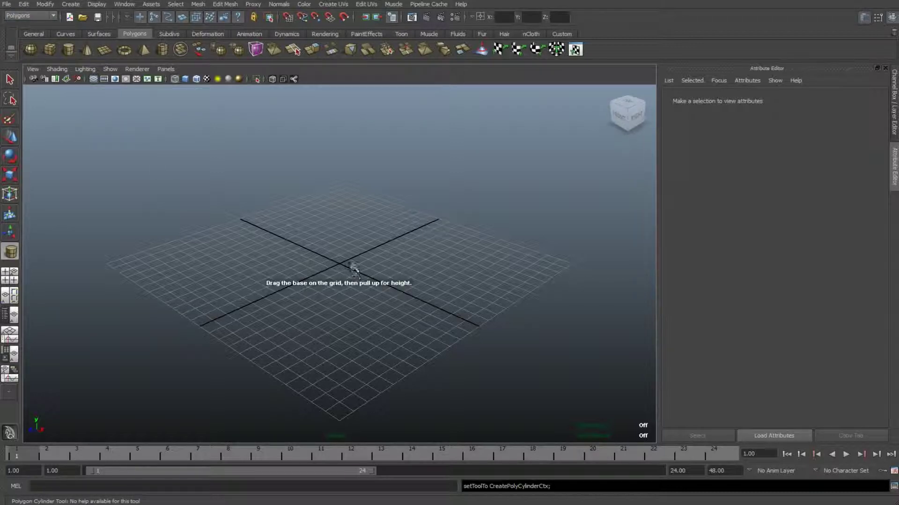
{"action": "left_click_drag", "start_coordinate": [345, 266], "coordinate": [397, 280]}
{"action": "left_click_drag", "start_coordinate": [364, 243], "coordinate": [361, 140]}
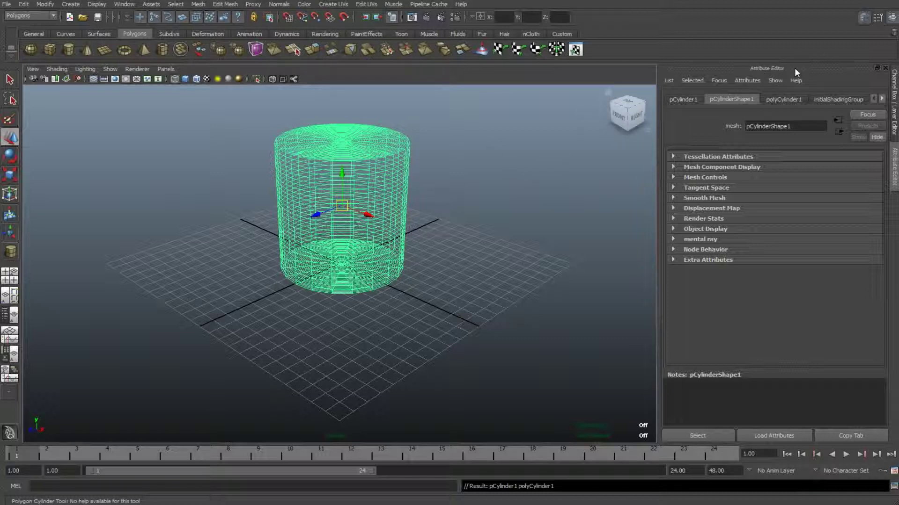
{"action": "key", "text": "w"}
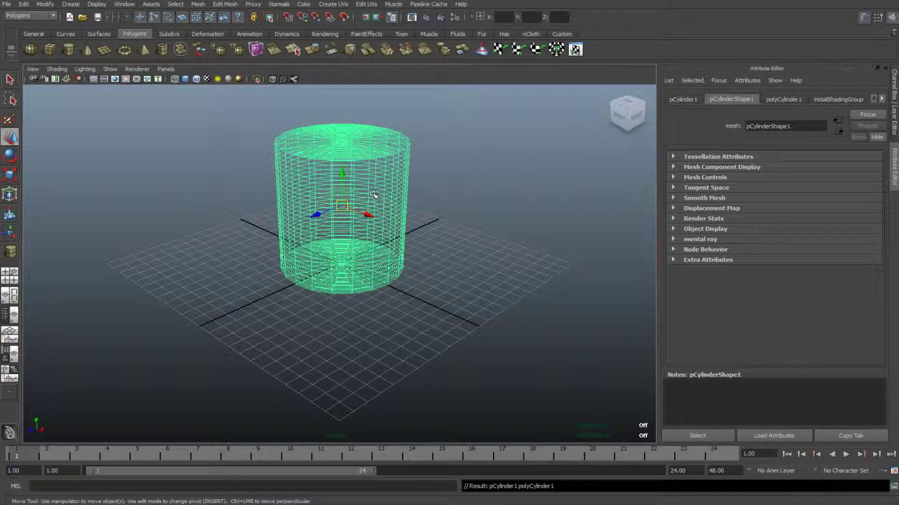
Give polyCylinder1 50 axis and 10 height subdivisions, then deselect it.
{"action": "left_click", "coordinate": [793, 100]}
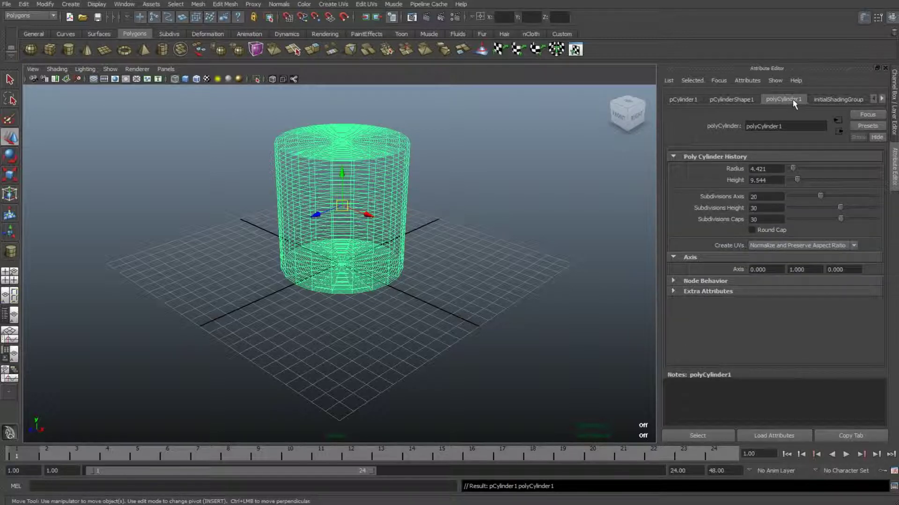
{"action": "double_click", "coordinate": [780, 197]}
{"action": "type", "text": "50"}
{"action": "key", "text": "Return"}
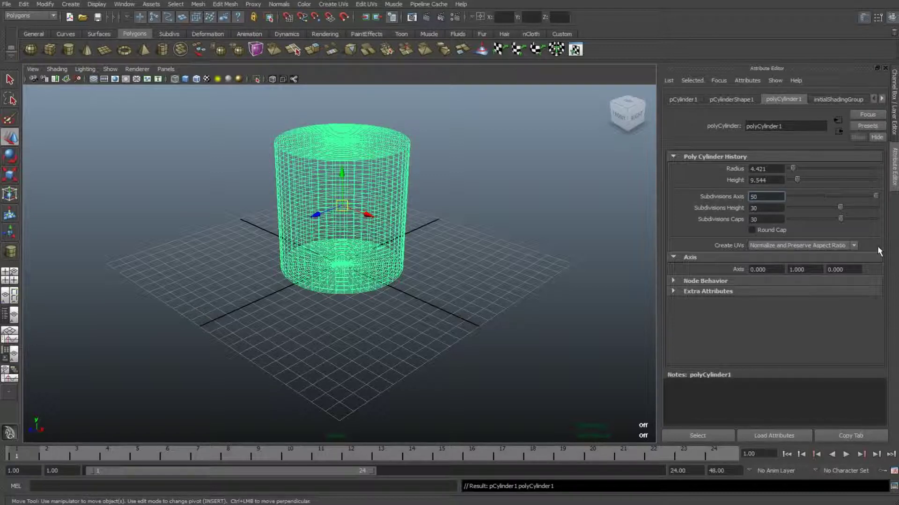
{"action": "key", "text": "Tab"}
{"action": "type", "text": "10"}
{"action": "key", "text": "Tab"}
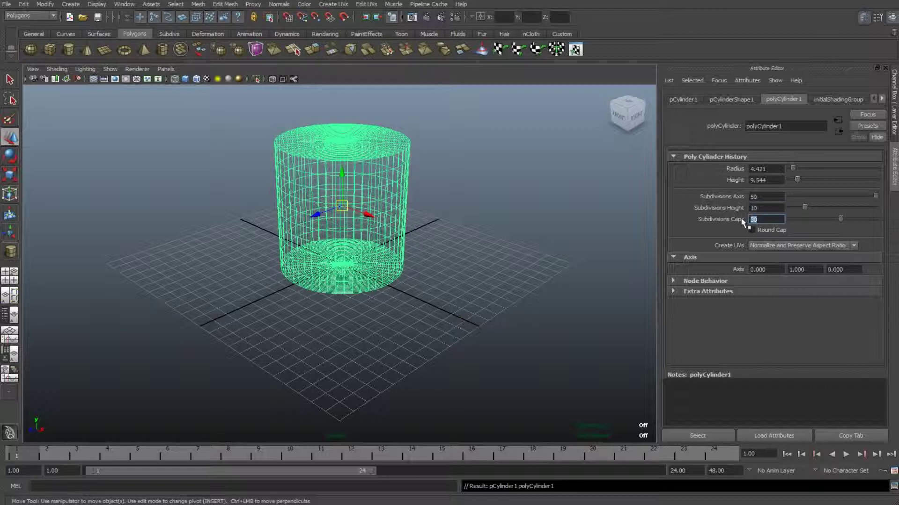
{"action": "left_click", "coordinate": [585, 342]}
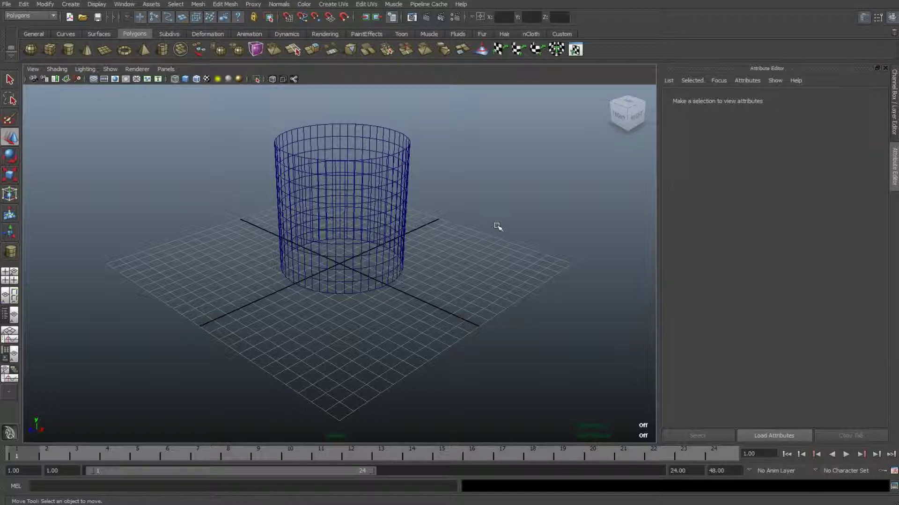
In smooth-shaded view, delete the cylinder's top face to leave an open-topped tube.
{"action": "key", "text": "5"}
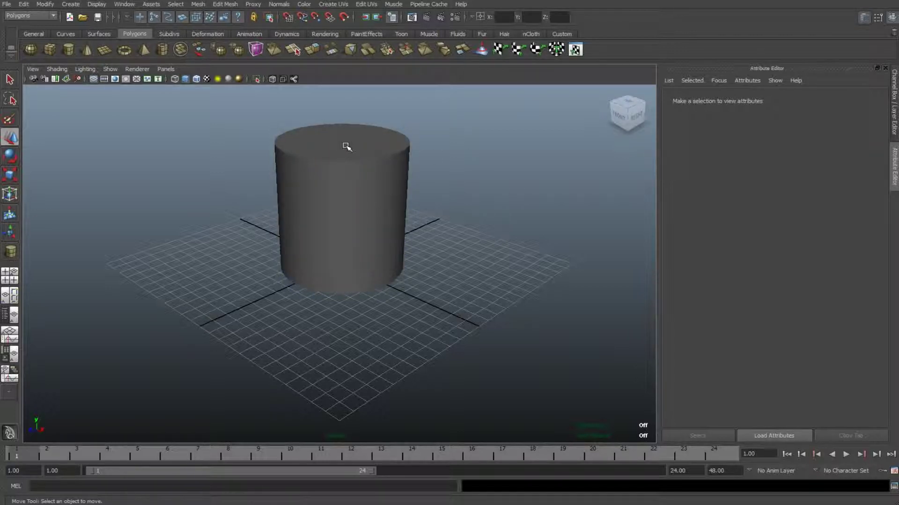
{"action": "right_click_drag", "start_coordinate": [347, 147], "coordinate": [358, 168]}
{"action": "left_click", "coordinate": [373, 136]}
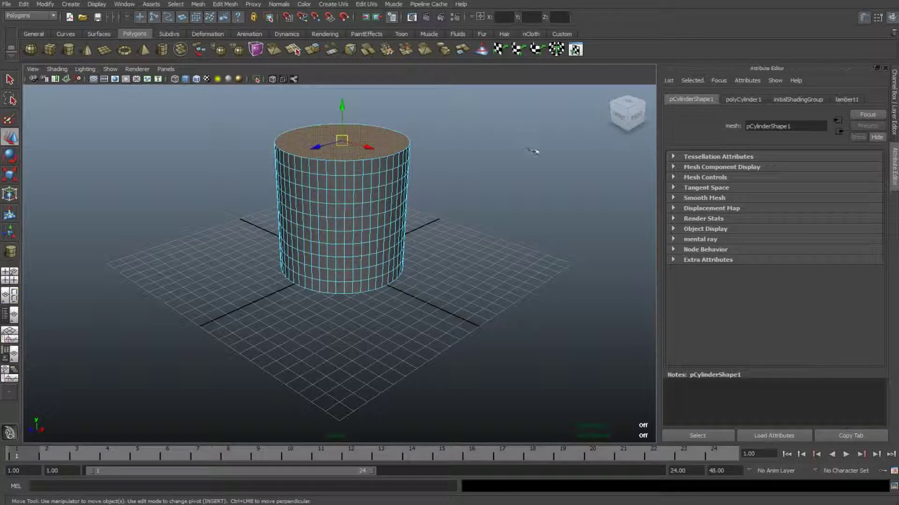
{"action": "key", "text": "Delete"}
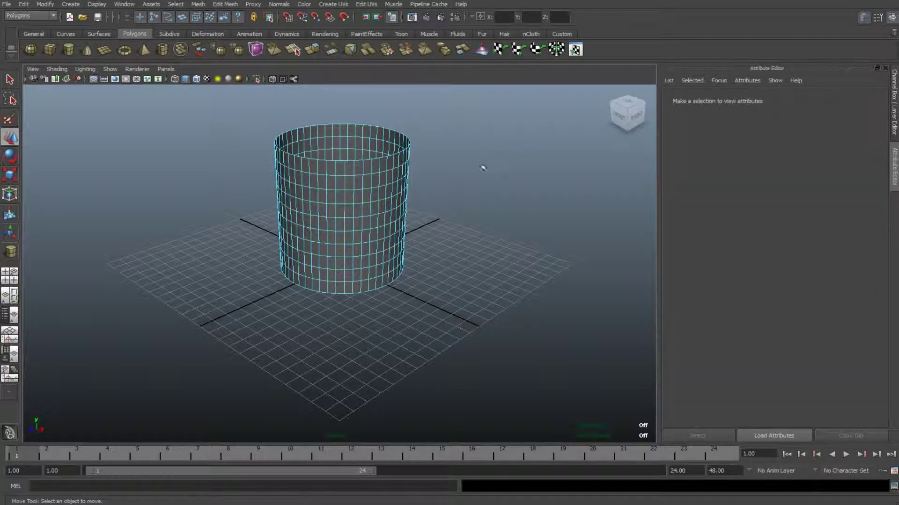
{"action": "mouse_move", "coordinate": [433, 335]}
{"action": "left_mouse_down", "text": "alt"}
{"action": "mouse_move", "coordinate": [403, 313]}
{"action": "mouse_move", "coordinate": [423, 327]}
{"action": "mouse_move", "coordinate": [419, 337]}
{"action": "left_mouse_up", "text": "alt"}
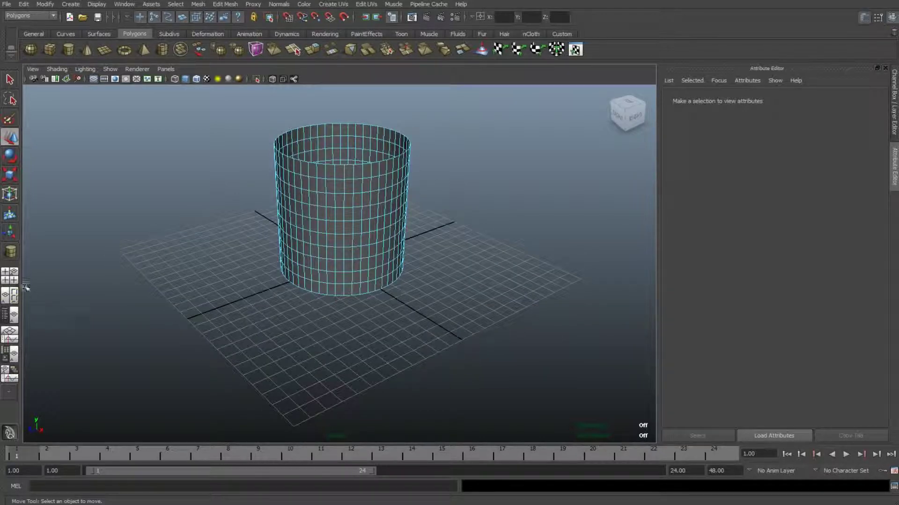
Maximize the side view so the cylinder fills the viewport.
{"action": "left_click", "coordinate": [10, 279]}
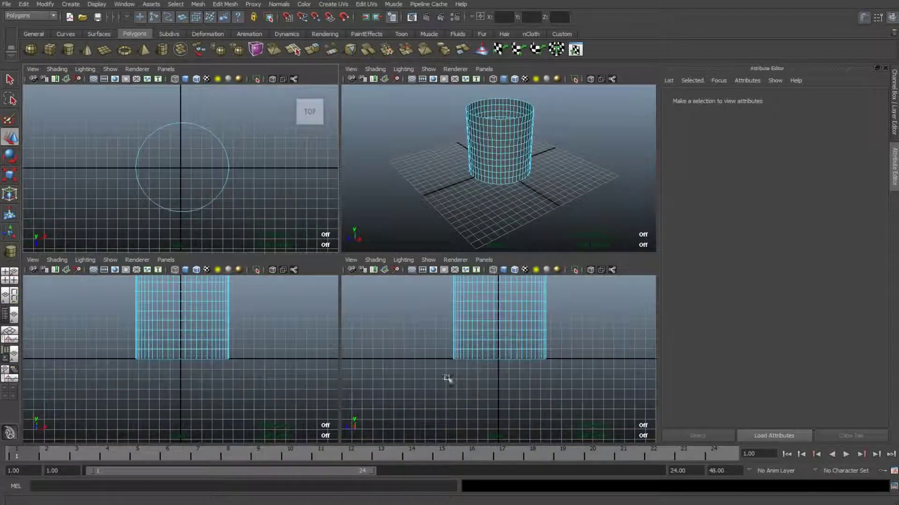
{"action": "key", "text": "space"}
{"action": "scroll", "coordinate": [427, 333], "scroll_direction": "down", "scroll_amount": 4}
{"action": "scroll", "coordinate": [433, 333], "scroll_direction": "up", "scroll_amount": 1}
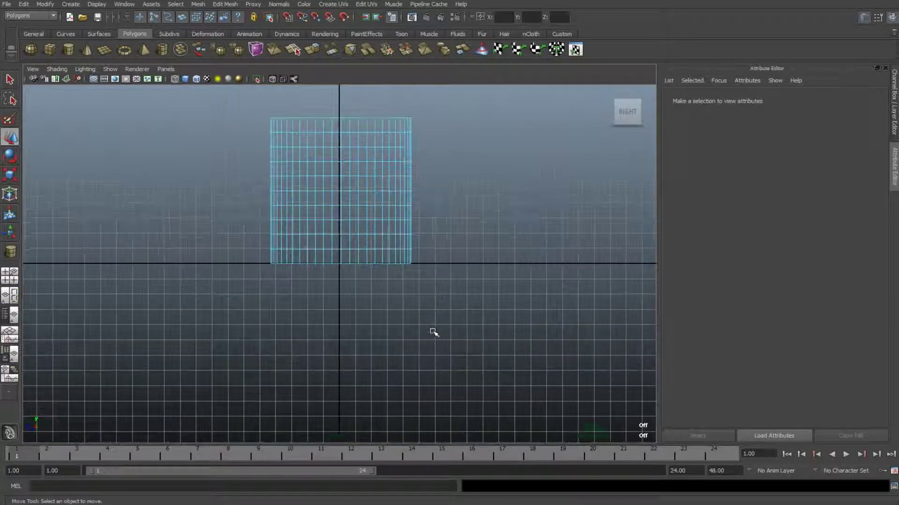
Select the cylinder's entire bottom row of vertices in vertex mode.
{"action": "right_click", "coordinate": [327, 258]}
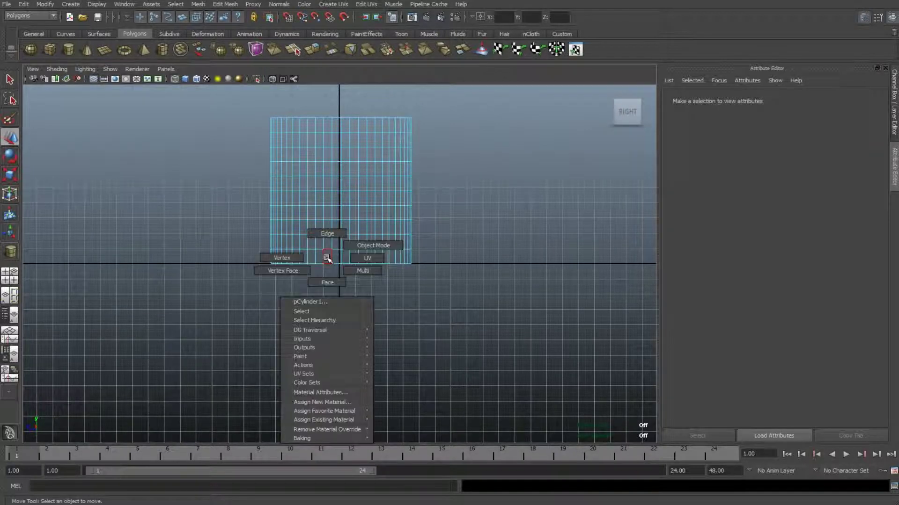
{"action": "left_click", "coordinate": [283, 258]}
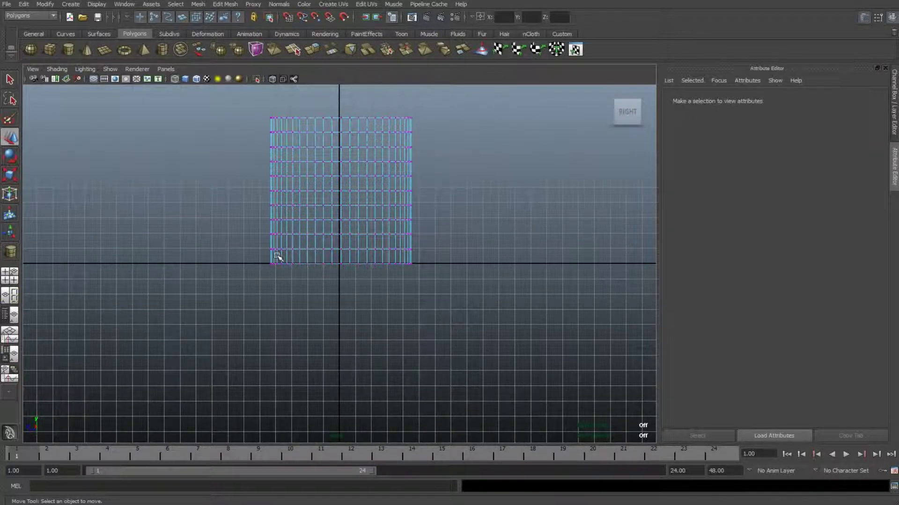
{"action": "left_click_drag", "start_coordinate": [358, 255], "coordinate": [438, 285]}
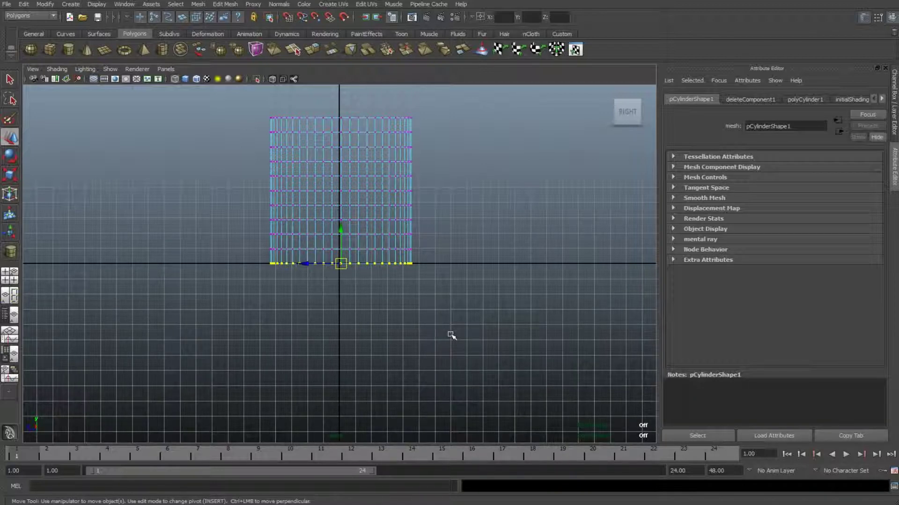
Pinch the bottom vertex row inward and widen two lower loops into bulges.
{"action": "key", "text": "r"}
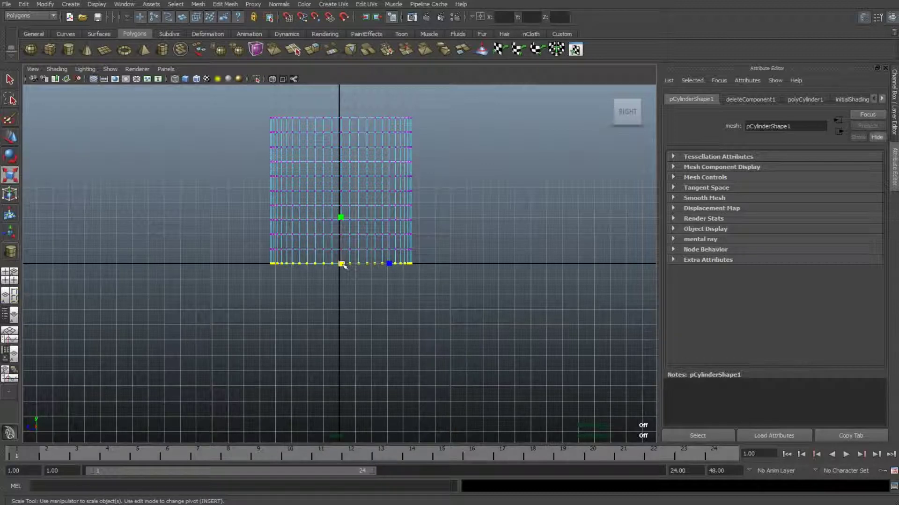
{"action": "left_click_drag", "start_coordinate": [342, 265], "coordinate": [326, 266]}
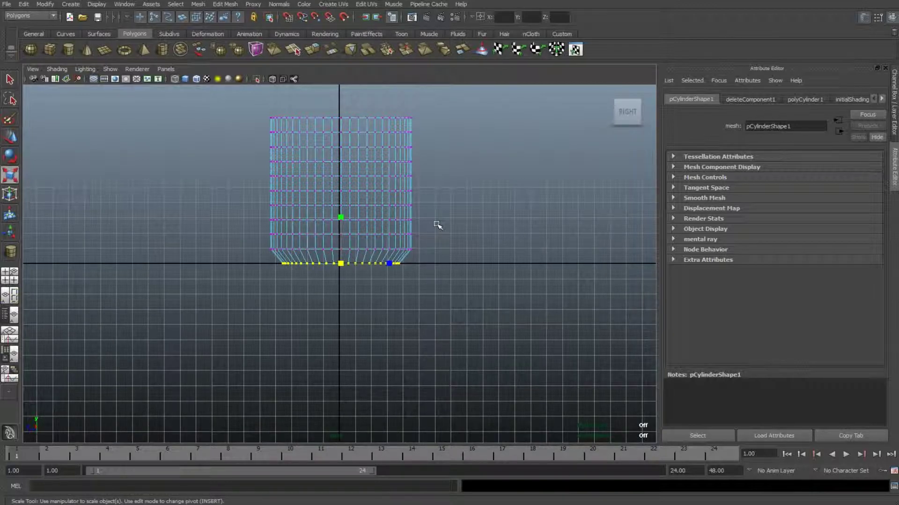
{"action": "key", "text": "ctrl+z"}
{"action": "left_click_drag", "start_coordinate": [342, 244], "coordinate": [352, 247]}
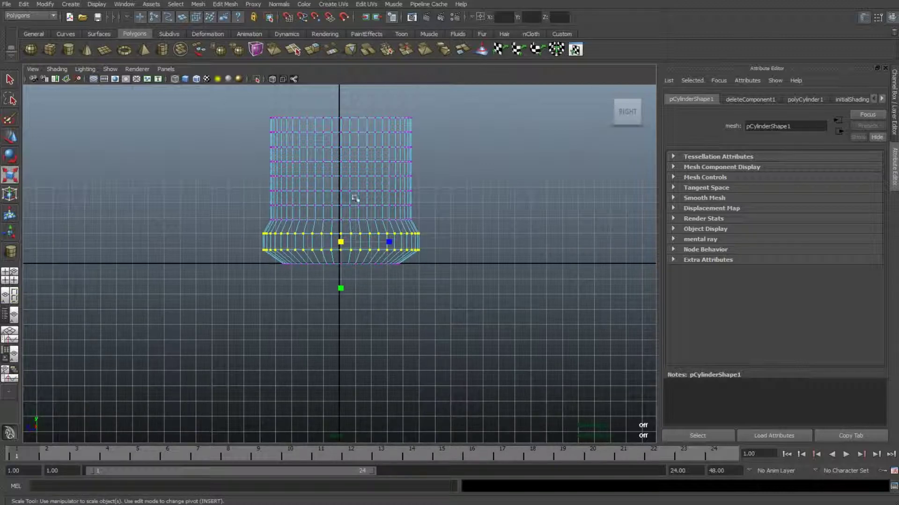
{"action": "double_click", "coordinate": [433, 189]}
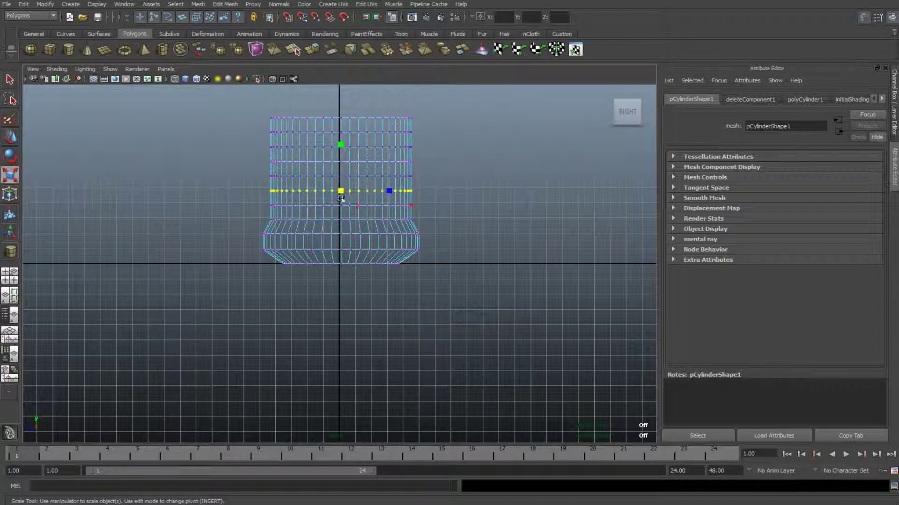
{"action": "left_click_drag", "start_coordinate": [342, 193], "coordinate": [352, 195]}
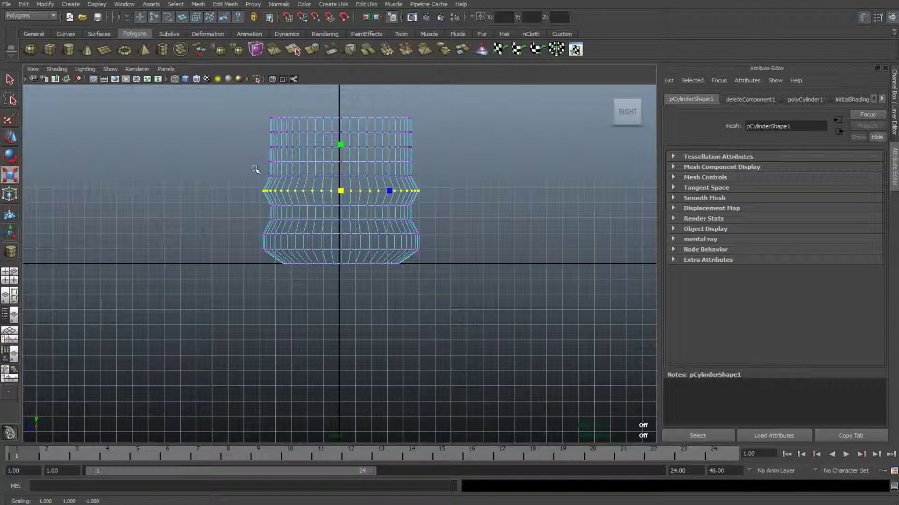
Pinch a higher loop inward, widen the top three loops, and flare the rim.
{"action": "double_click", "coordinate": [408, 162]}
{"action": "left_click_drag", "start_coordinate": [340, 162], "coordinate": [328, 164]}
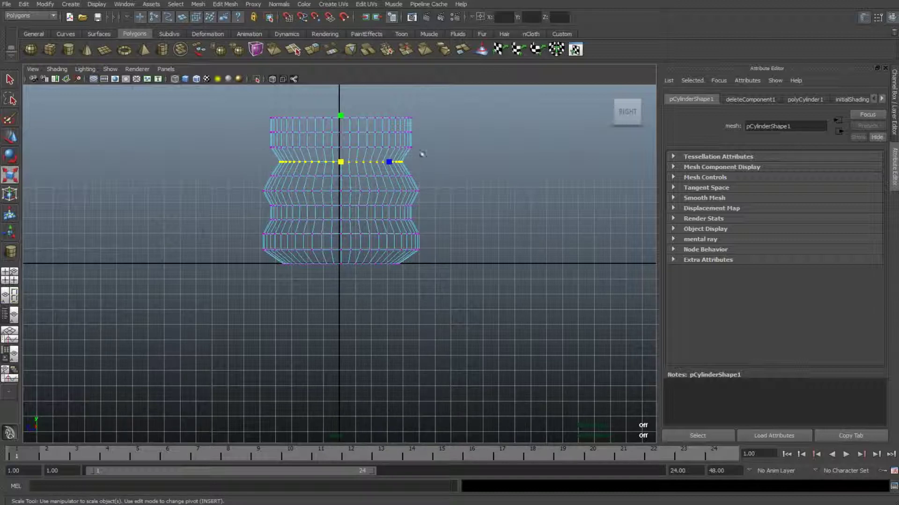
{"action": "left_click_drag", "start_coordinate": [434, 111], "coordinate": [262, 153]}
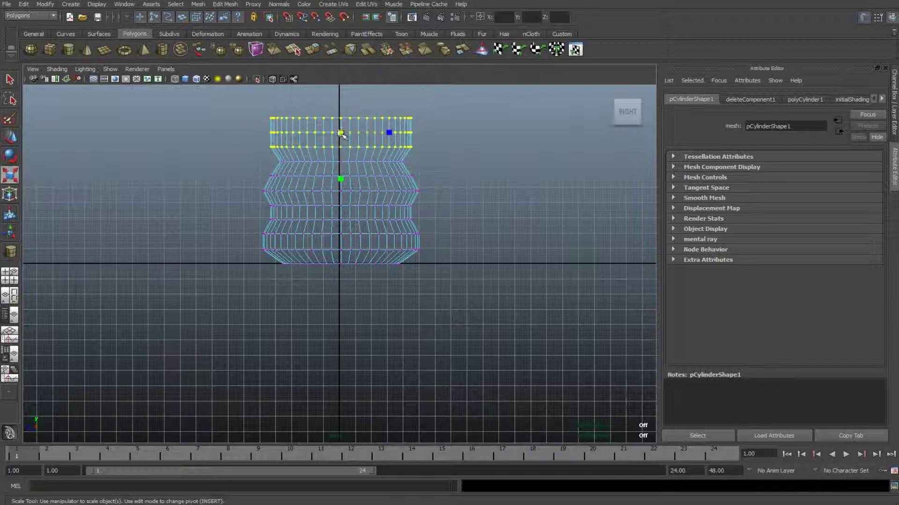
{"action": "left_click_drag", "start_coordinate": [341, 133], "coordinate": [350, 136]}
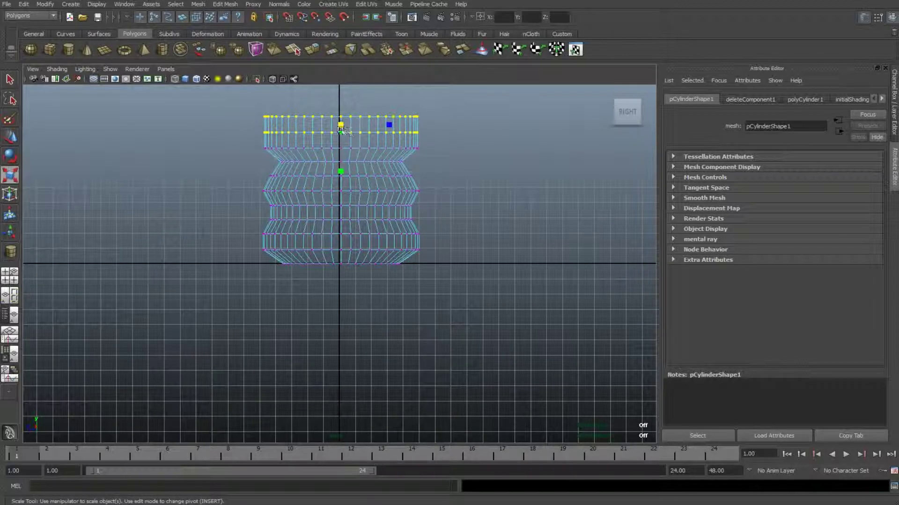
{"action": "left_click_drag", "start_coordinate": [346, 126], "coordinate": [356, 128]}
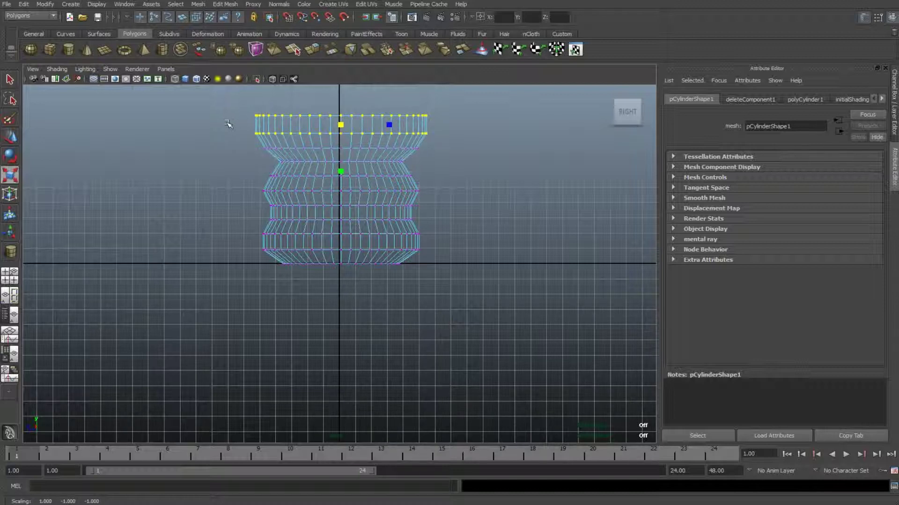
{"action": "left_click_drag", "start_coordinate": [447, 105], "coordinate": [243, 125]}
{"action": "left_click_drag", "start_coordinate": [361, 119], "coordinate": [382, 125]}
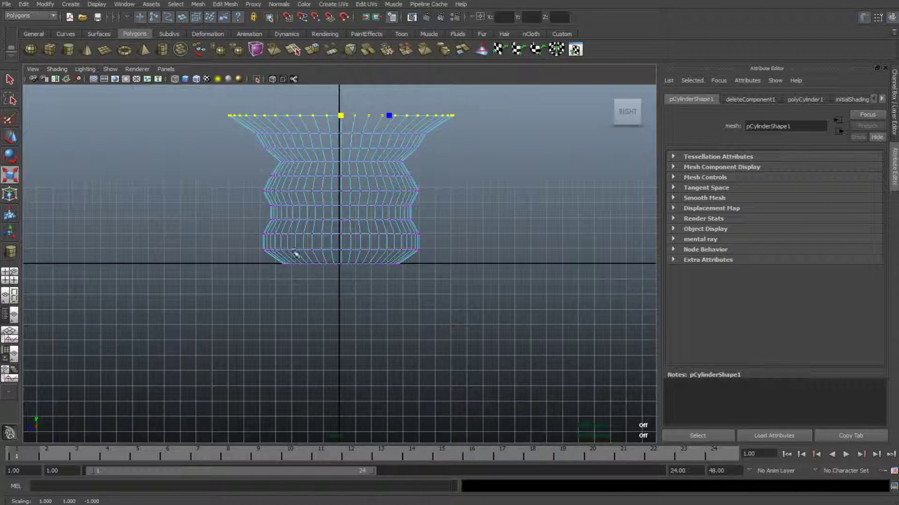
In the maximized perspective view, scale the rim vertices slightly inward.
{"action": "left_click", "coordinate": [10, 278]}
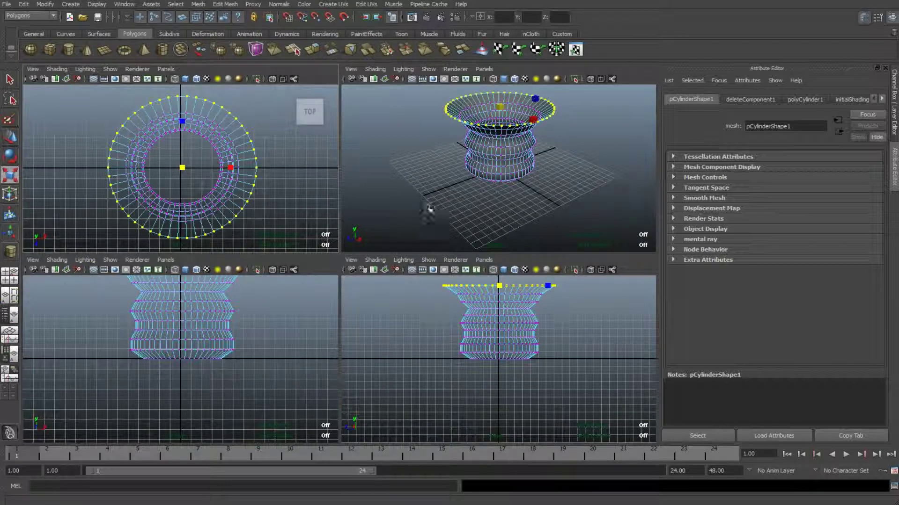
{"action": "key", "text": "space"}
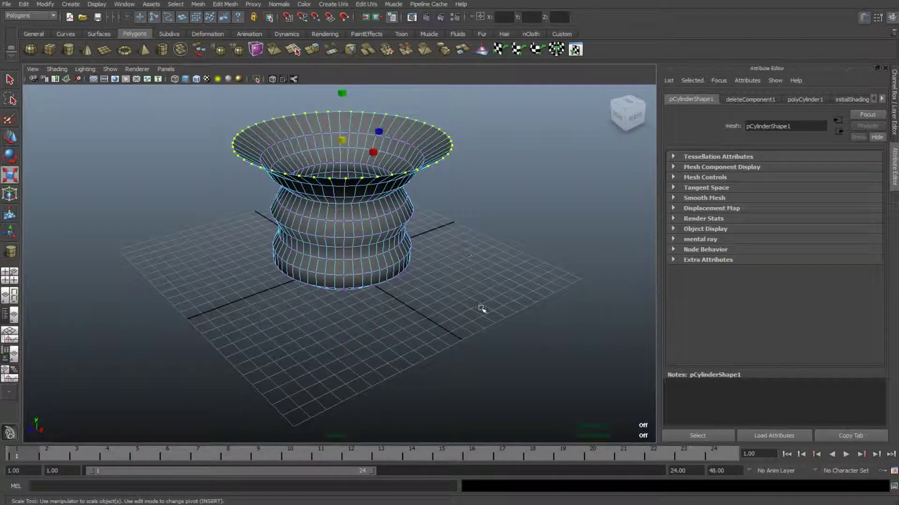
{"action": "left_click_drag", "start_coordinate": [482, 309], "coordinate": [490, 290], "text": "alt"}
{"action": "scroll", "coordinate": [489, 291], "scroll_direction": "down", "scroll_amount": 4}
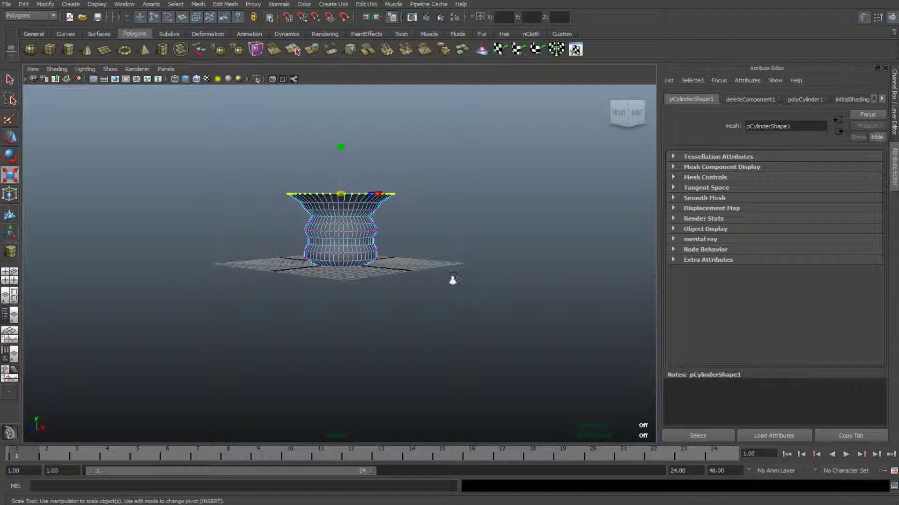
{"action": "scroll", "coordinate": [454, 279], "scroll_direction": "up", "scroll_amount": 4}
{"action": "left_click_drag", "start_coordinate": [341, 133], "coordinate": [336, 134]}
{"action": "scroll", "coordinate": [441, 247], "scroll_direction": "down", "scroll_amount": 3}
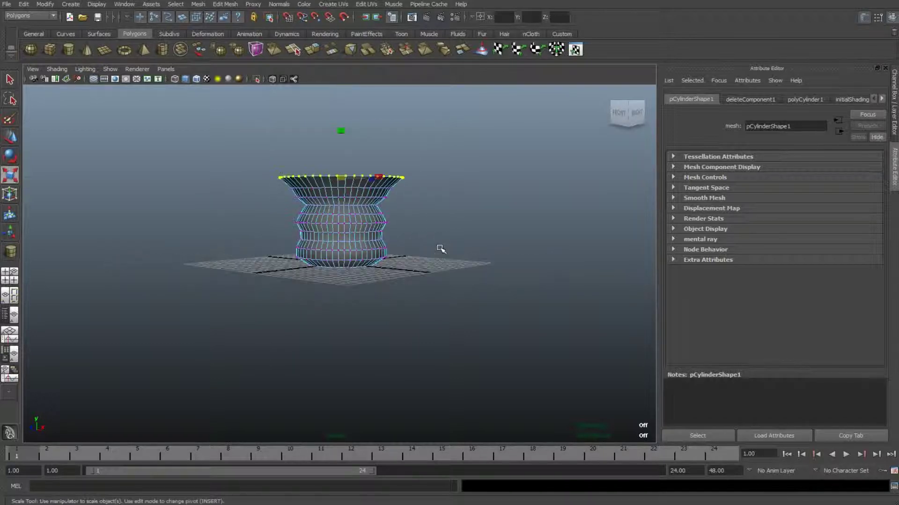
{"action": "key", "text": "ctrl+z"}
In object mode, stretch the whole vase vertically to a Y scale of 1.525.
{"action": "right_click", "coordinate": [340, 191]}
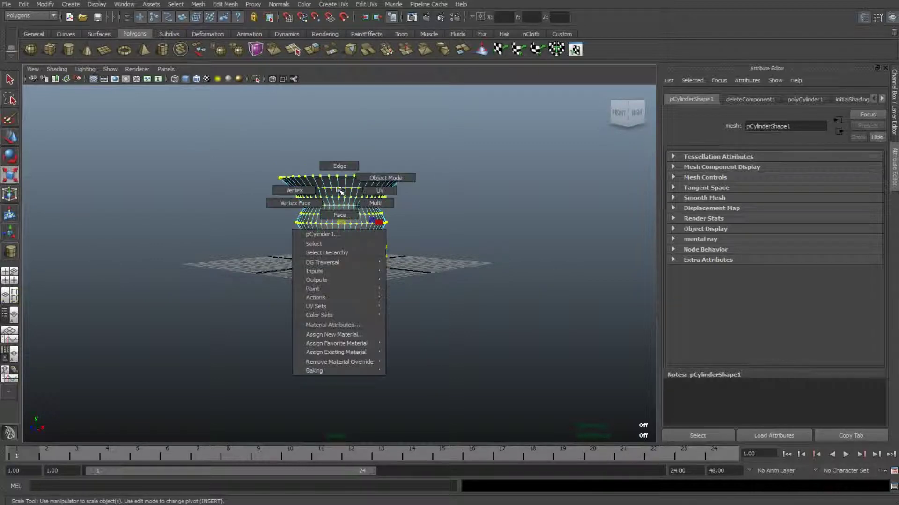
{"action": "left_click", "coordinate": [385, 178]}
{"action": "left_click", "coordinate": [341, 271]}
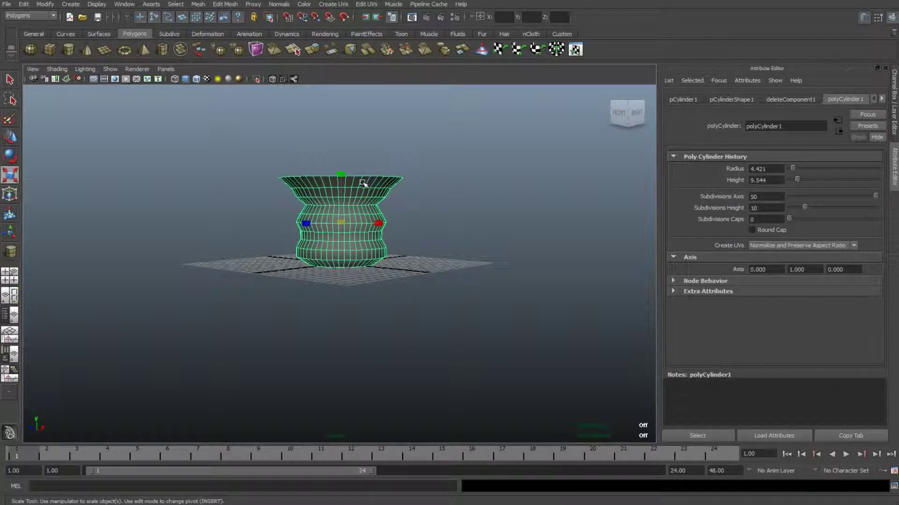
{"action": "left_click_drag", "start_coordinate": [341, 174], "coordinate": [343, 151]}
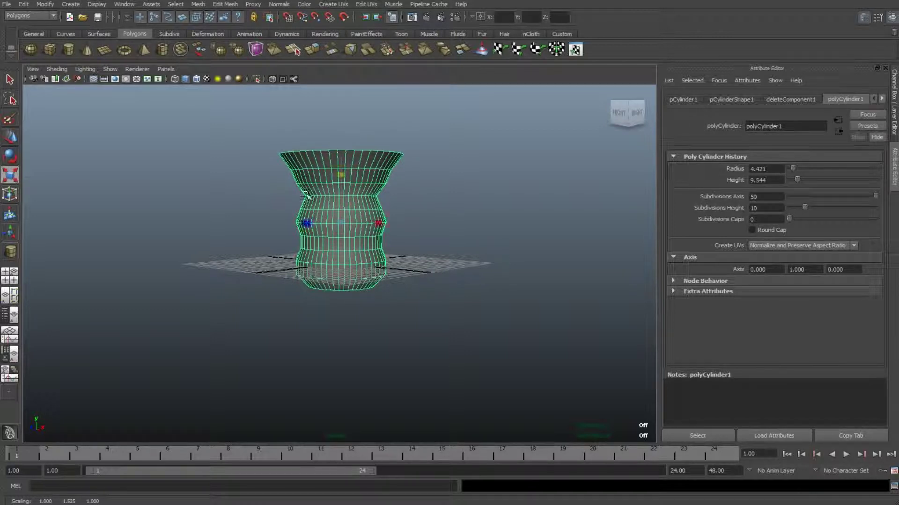
In the side view, move the vase up until its base meets the grid, then return to perspective.
{"action": "left_click", "coordinate": [11, 281]}
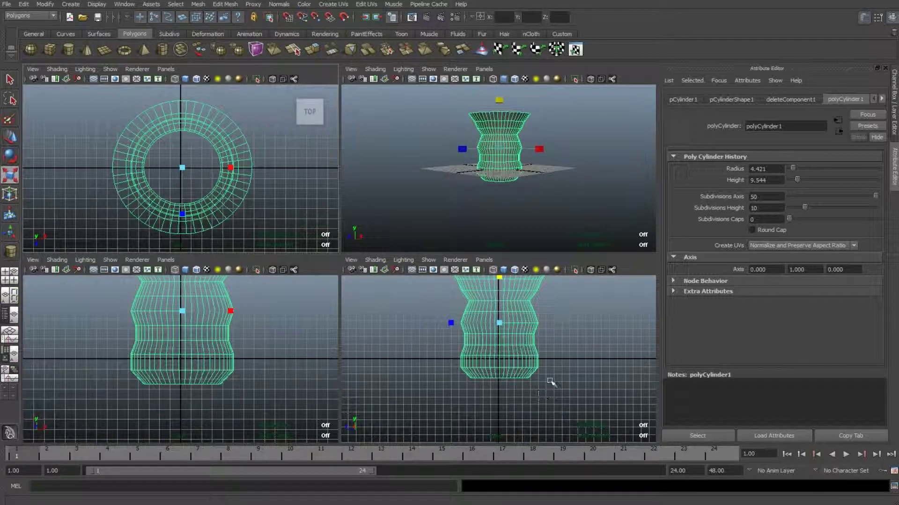
{"action": "key", "text": "space"}
{"action": "key", "text": "w"}
{"action": "left_click_drag", "start_coordinate": [343, 156], "coordinate": [346, 119]}
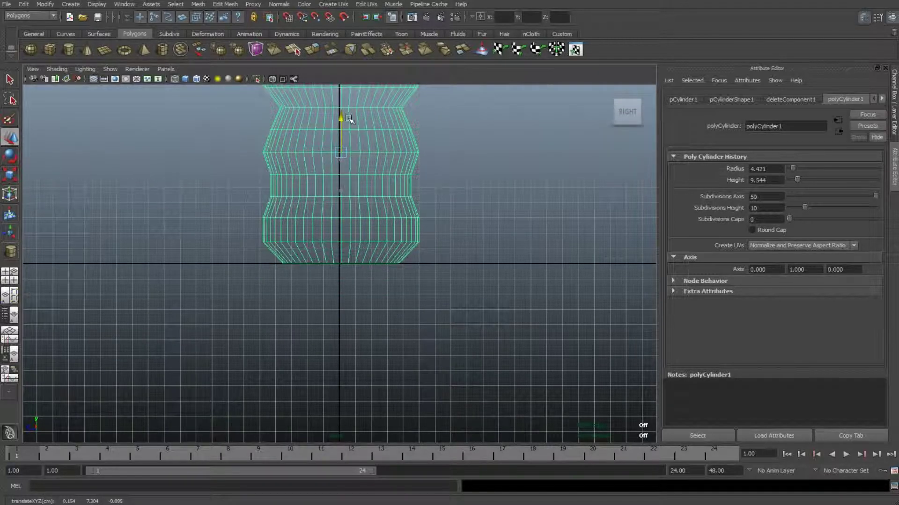
{"action": "left_click", "coordinate": [10, 276]}
{"action": "key", "text": "space"}
{"action": "left_click_drag", "start_coordinate": [481, 244], "coordinate": [460, 260], "text": "alt"}
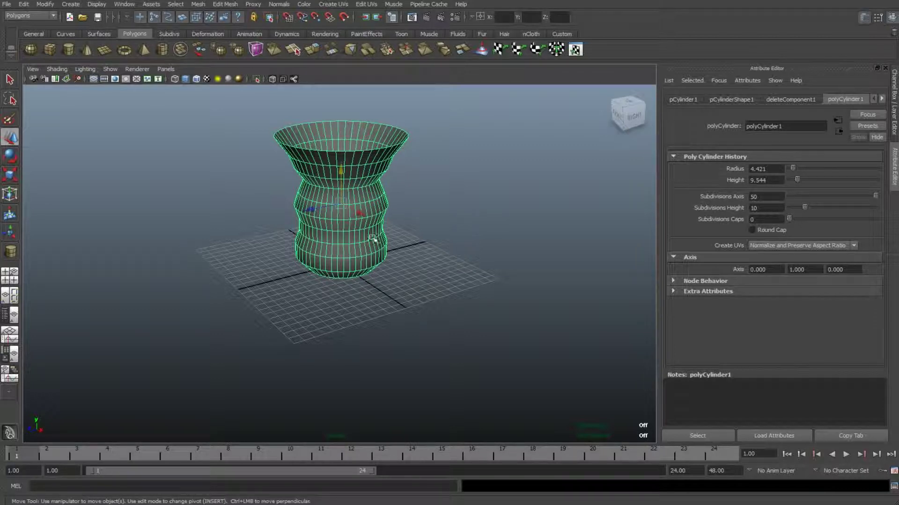
Apply Smooth to the vase mesh from the marking menu and deselect it.
{"action": "right_click_drag", "start_coordinate": [355, 193], "coordinate": [341, 246], "text": "shift"}
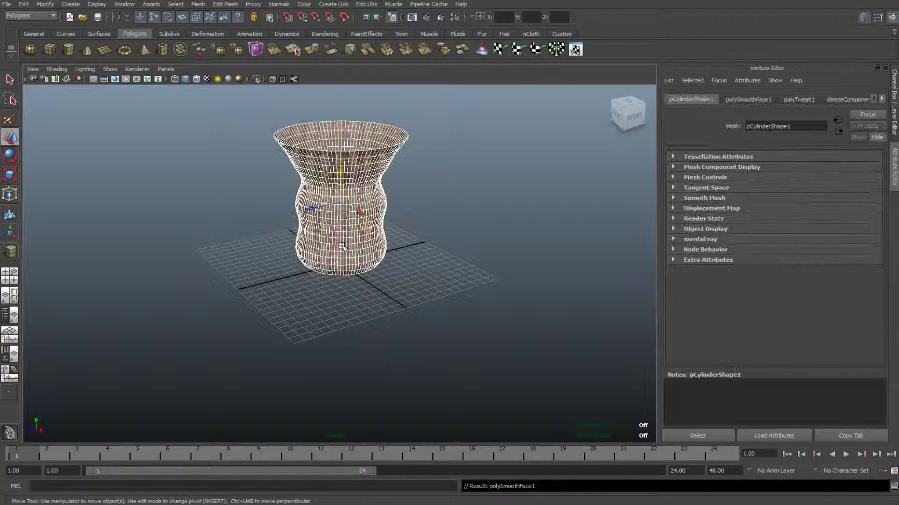
{"action": "left_click", "coordinate": [469, 312]}
{"action": "mouse_move", "coordinate": [453, 272]}
{"action": "left_mouse_down", "text": "alt"}
{"action": "mouse_move", "coordinate": [462, 234]}
{"action": "mouse_move", "coordinate": [437, 253]}
{"action": "mouse_move", "coordinate": [449, 267]}
{"action": "left_mouse_up", "text": "alt"}
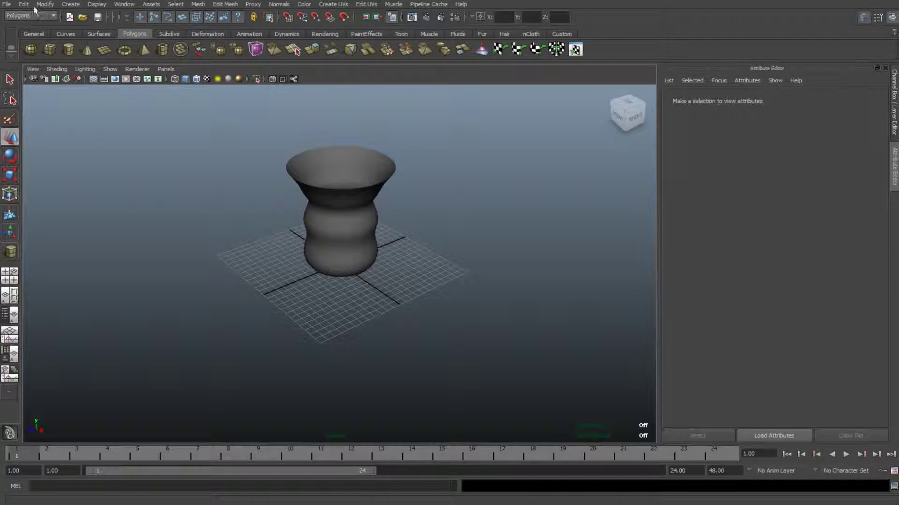
Draw a polygon plane on the grid under the vase and shift it into place.
{"action": "left_click", "coordinate": [105, 49]}
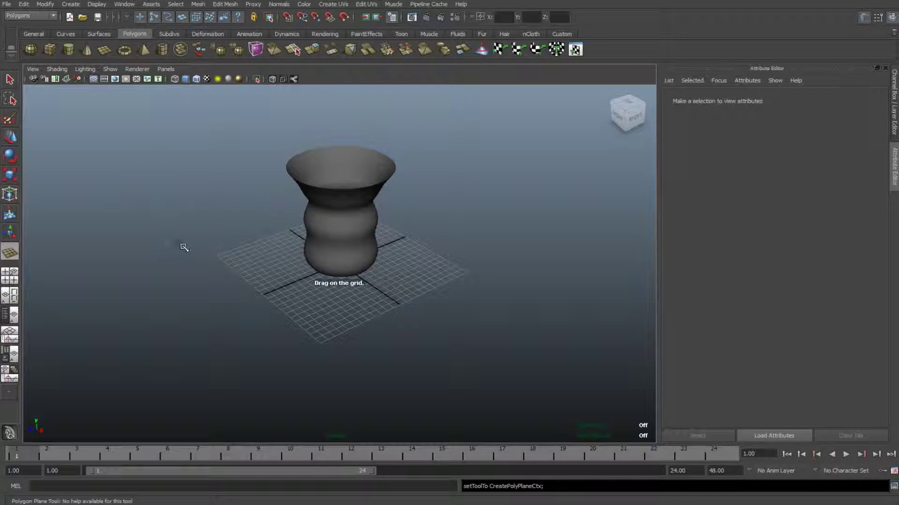
{"action": "left_click_drag", "start_coordinate": [182, 249], "coordinate": [504, 350]}
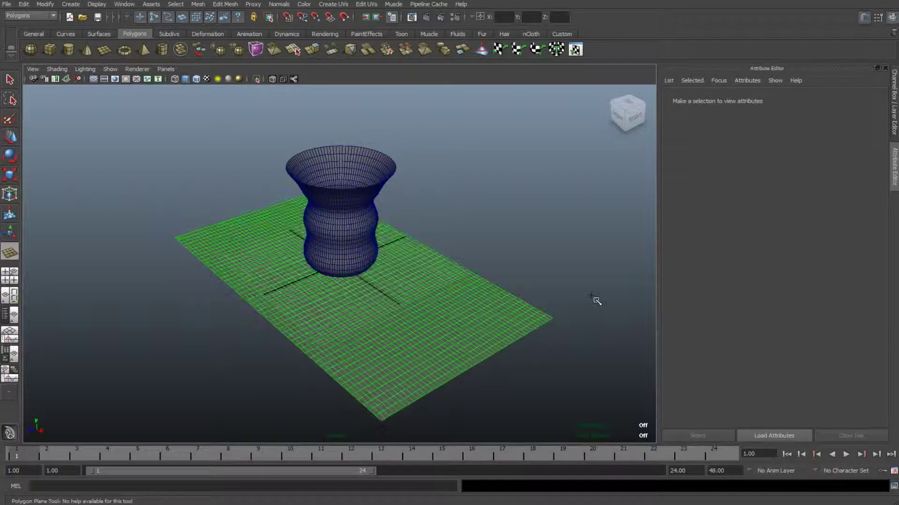
{"action": "left_click_drag", "start_coordinate": [625, 290], "coordinate": [690, 281]}
{"action": "key", "text": "w"}
{"action": "key", "text": "5"}
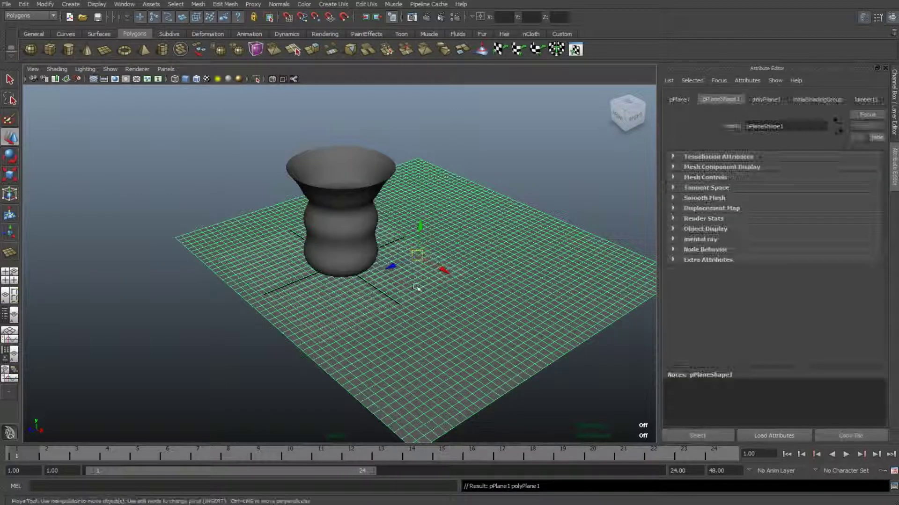
{"action": "left_click_drag", "start_coordinate": [391, 265], "coordinate": [362, 261]}
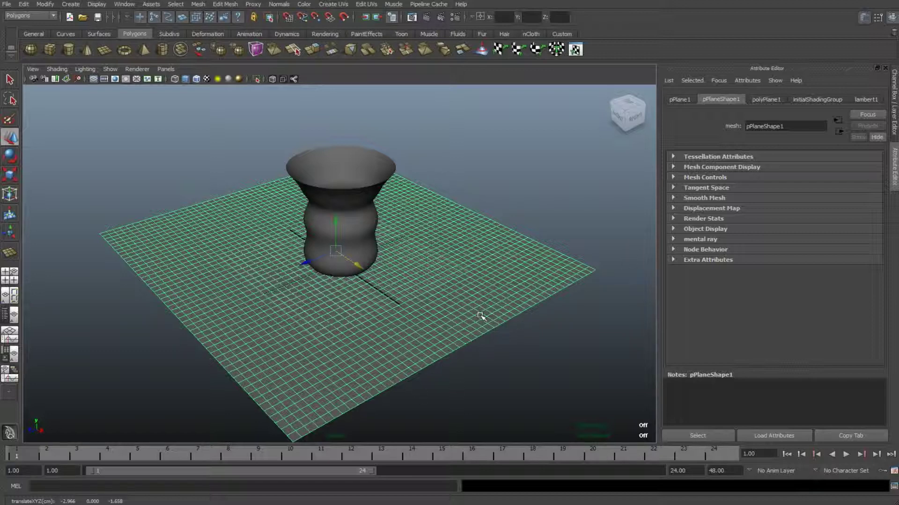
Scale the plane up repeatedly until it spreads beyond the view.
{"action": "key", "text": "r"}
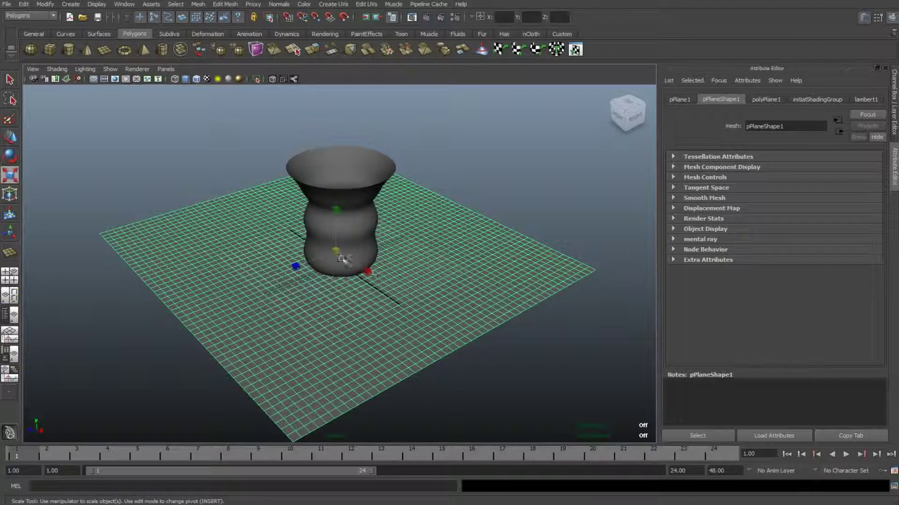
{"action": "left_click_drag", "start_coordinate": [336, 251], "coordinate": [497, 275]}
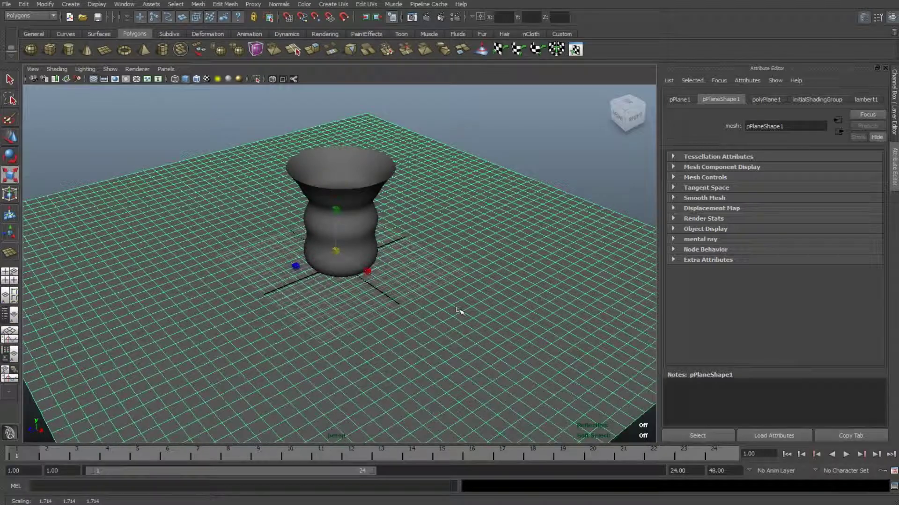
{"action": "scroll", "coordinate": [457, 311], "scroll_direction": "down", "scroll_amount": 4}
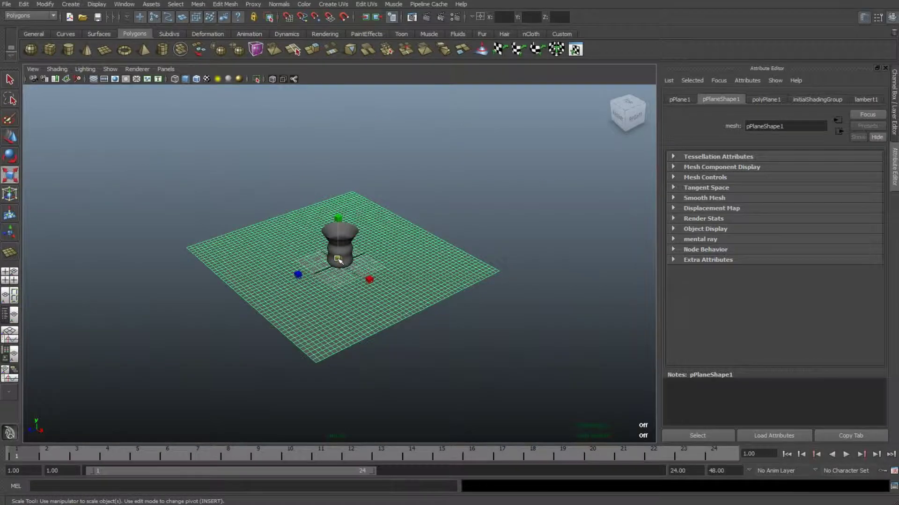
{"action": "left_click_drag", "start_coordinate": [338, 259], "coordinate": [526, 277]}
{"action": "left_click_drag", "start_coordinate": [341, 260], "coordinate": [535, 297]}
{"action": "scroll", "coordinate": [453, 328], "scroll_direction": "up", "scroll_amount": 4}
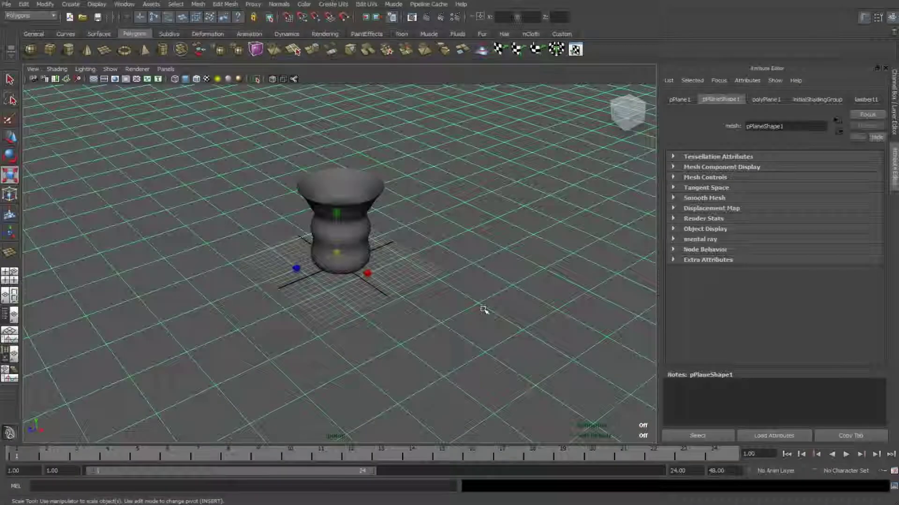
{"action": "scroll", "coordinate": [515, 272], "scroll_direction": "up", "scroll_amount": 3}
Frame the view to show the vase's full rim above the large floor.
{"action": "left_click_drag", "start_coordinate": [517, 263], "coordinate": [519, 260], "text": "alt"}
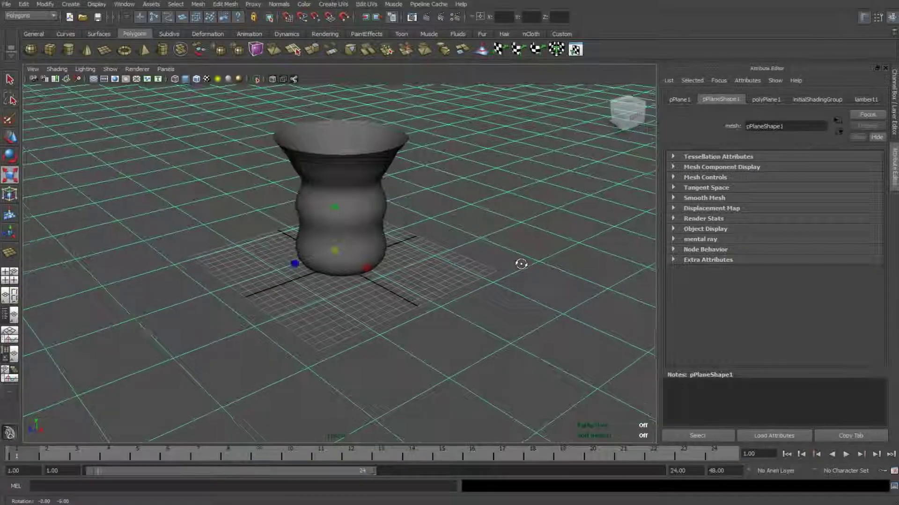
{"action": "scroll", "coordinate": [517, 257], "scroll_direction": "up", "scroll_amount": 3}
{"action": "middle_click_drag", "start_coordinate": [517, 244], "coordinate": [518, 327], "text": "alt"}
{"action": "key", "text": "r"}
{"action": "scroll", "coordinate": [516, 323], "scroll_direction": "down", "scroll_amount": 3}
{"action": "scroll", "coordinate": [514, 312], "scroll_direction": "down", "scroll_amount": 3}
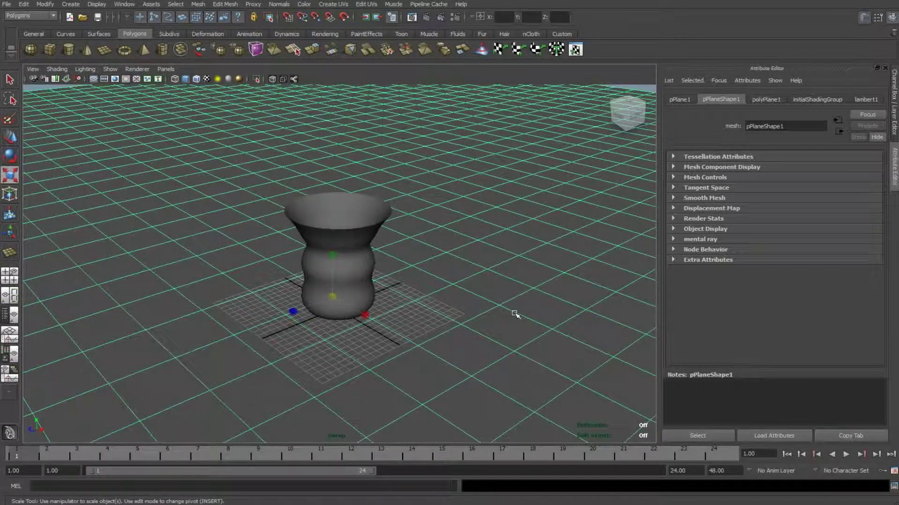
{"action": "scroll", "coordinate": [515, 314], "scroll_direction": "down", "scroll_amount": 2}
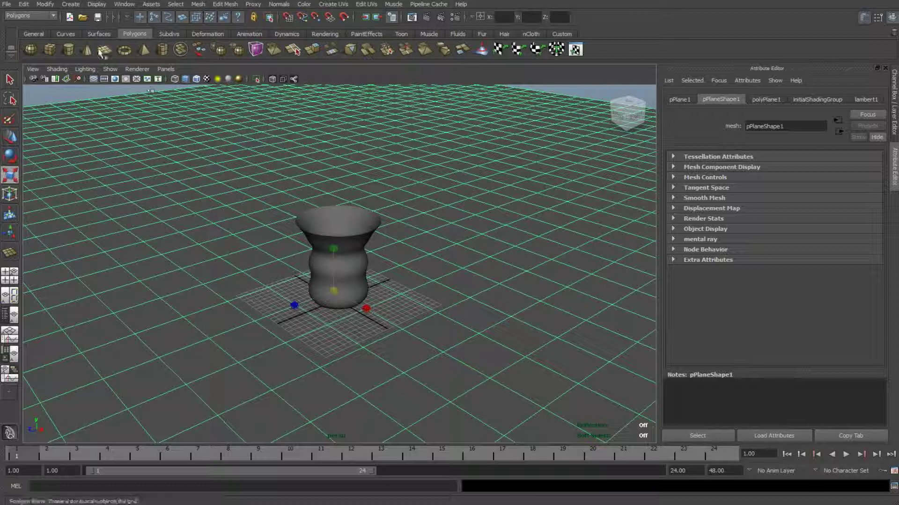
Add a point light from the Create menu and raise it high above the vase.
{"action": "left_click", "coordinate": [73, 5]}
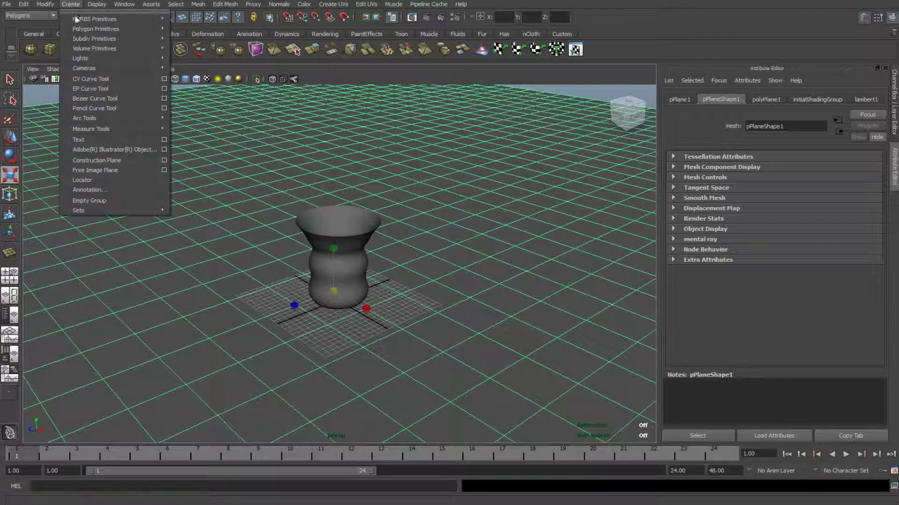
{"action": "mouse_move", "coordinate": [105, 59]}
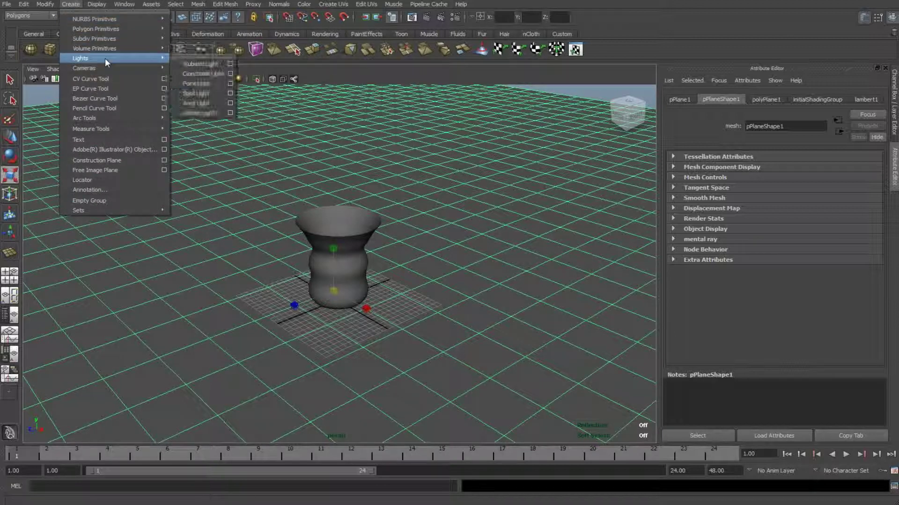
{"action": "left_click", "coordinate": [200, 84]}
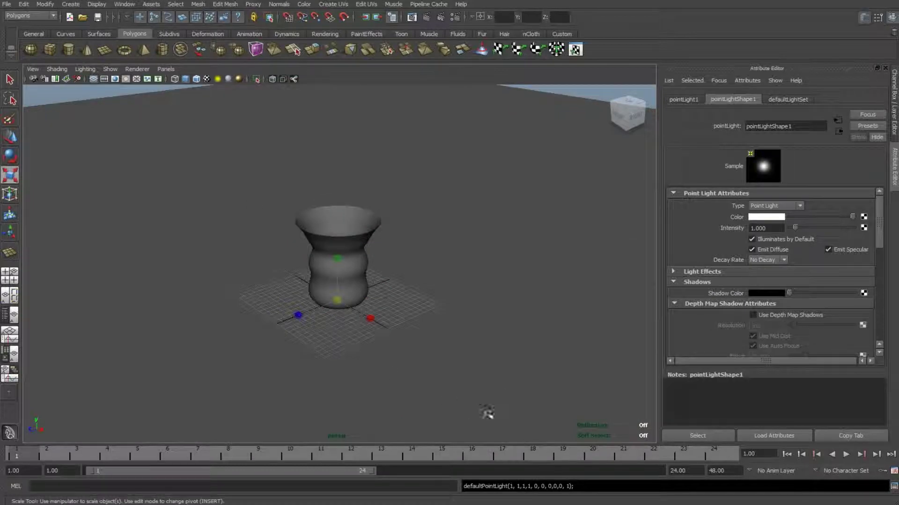
{"action": "key", "text": "w"}
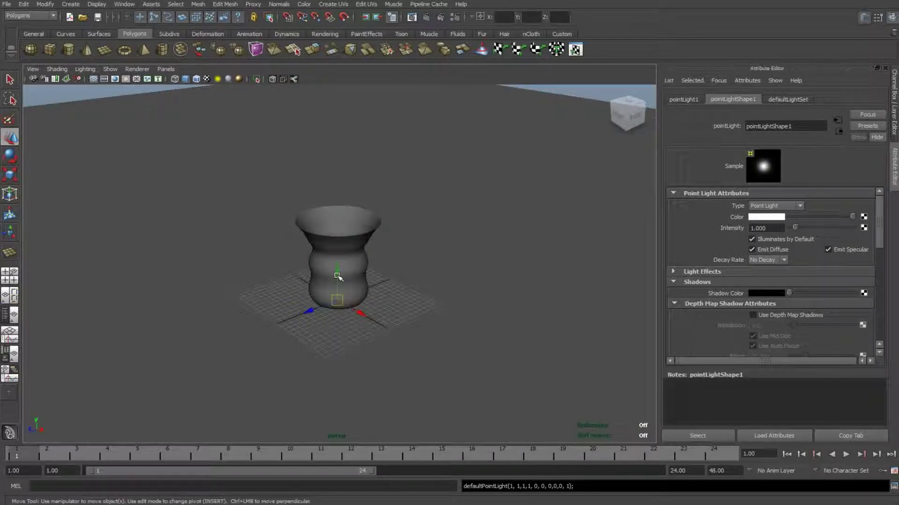
{"action": "left_click_drag", "start_coordinate": [338, 277], "coordinate": [484, 250]}
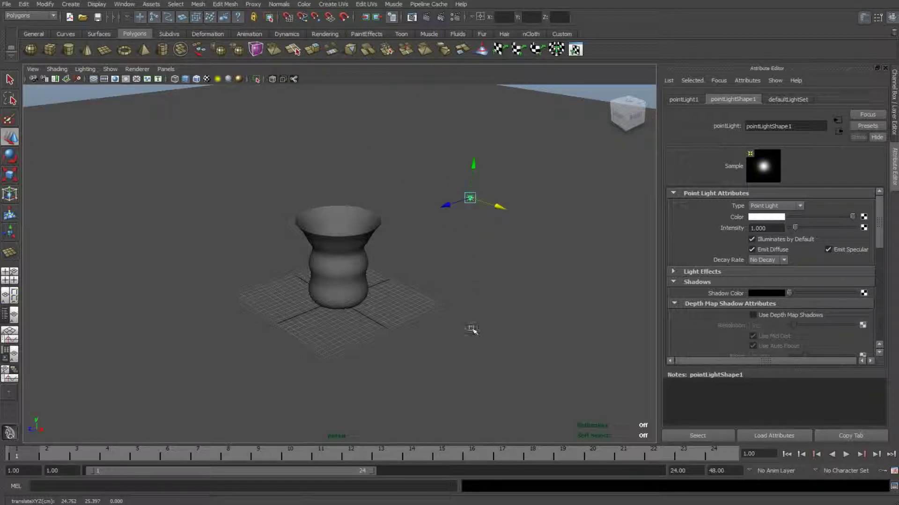
{"action": "left_click_drag", "start_coordinate": [423, 381], "coordinate": [377, 409], "text": "alt"}
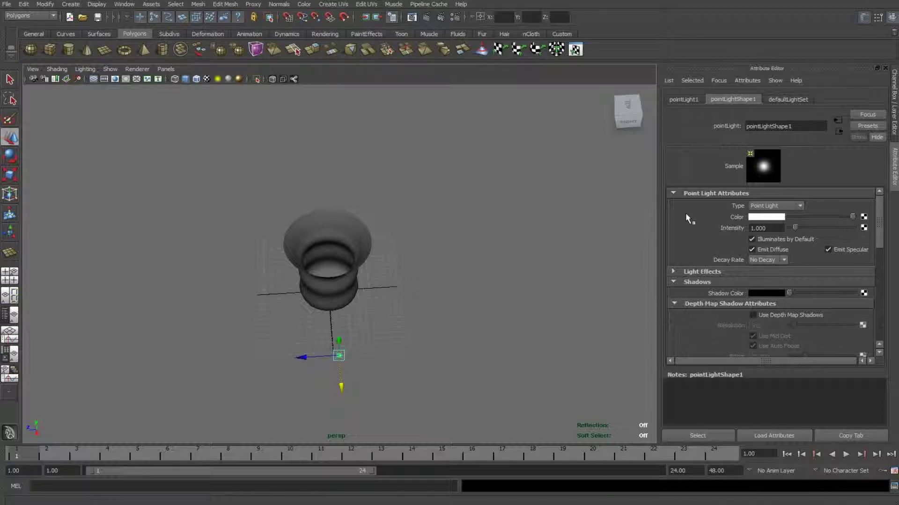
Enable Use Depth Map Shadows on the light, then duplicate it and move the copy right.
{"action": "left_click", "coordinate": [753, 316]}
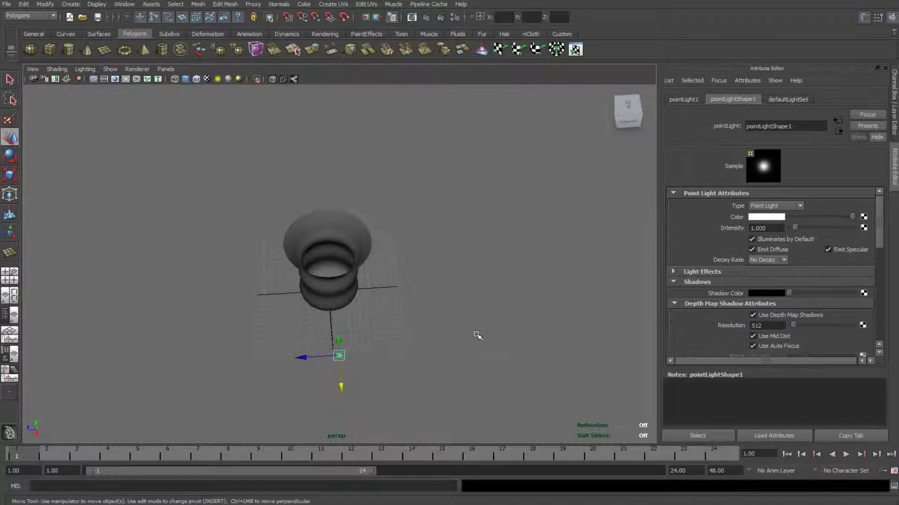
{"action": "key", "text": "ctrl+d"}
{"action": "left_click_drag", "start_coordinate": [301, 359], "coordinate": [407, 366]}
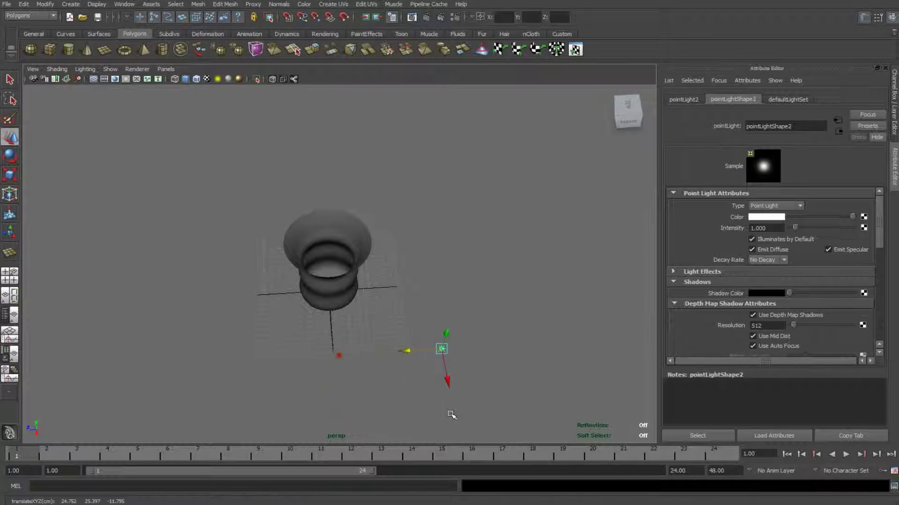
Duplicate the light again and place the third copy to the left of the vase.
{"action": "key", "text": "ctrl+d"}
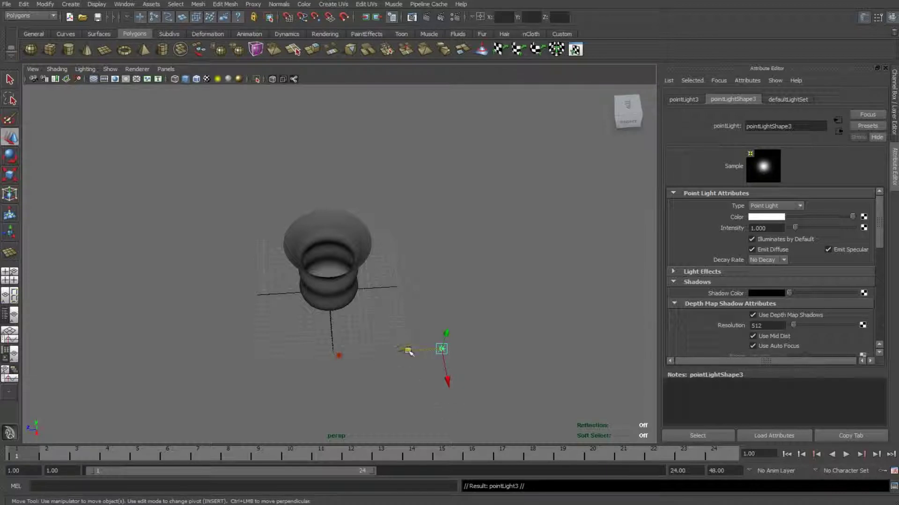
{"action": "left_click_drag", "start_coordinate": [409, 351], "coordinate": [210, 365]}
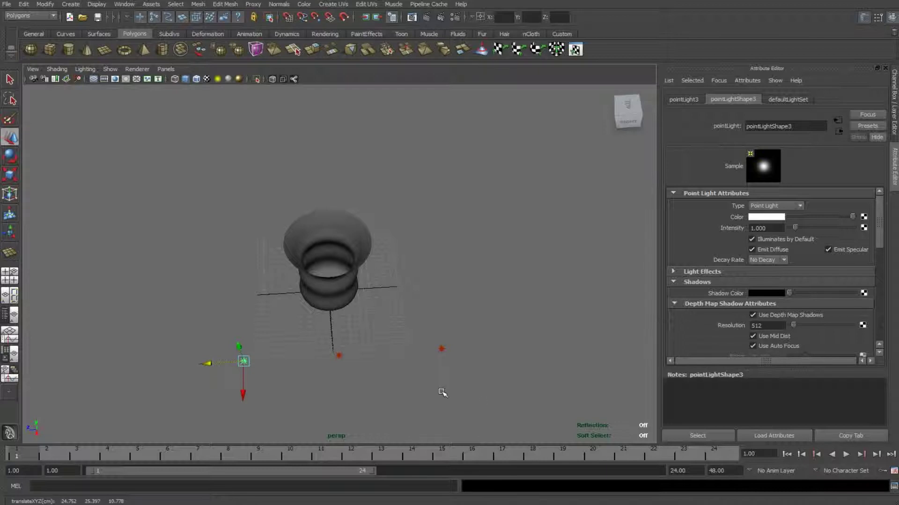
{"action": "left_click_drag", "start_coordinate": [489, 387], "coordinate": [517, 368], "text": "alt"}
{"action": "scroll", "coordinate": [481, 368], "scroll_direction": "up", "scroll_amount": 5}
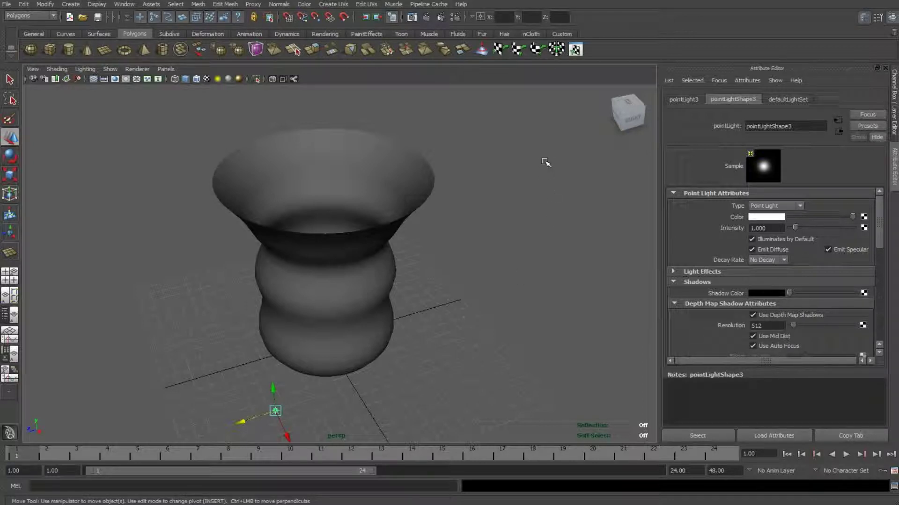
Assign a new Phong E material (phongE1) to the ground plane and set its colour to white.
{"action": "key", "text": "ctrl+z"}
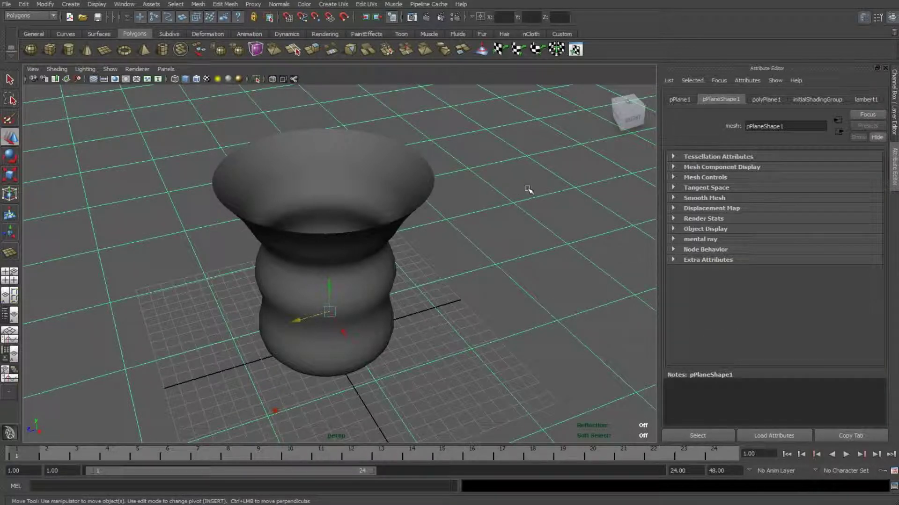
{"action": "right_click_drag", "start_coordinate": [528, 189], "coordinate": [531, 335]}
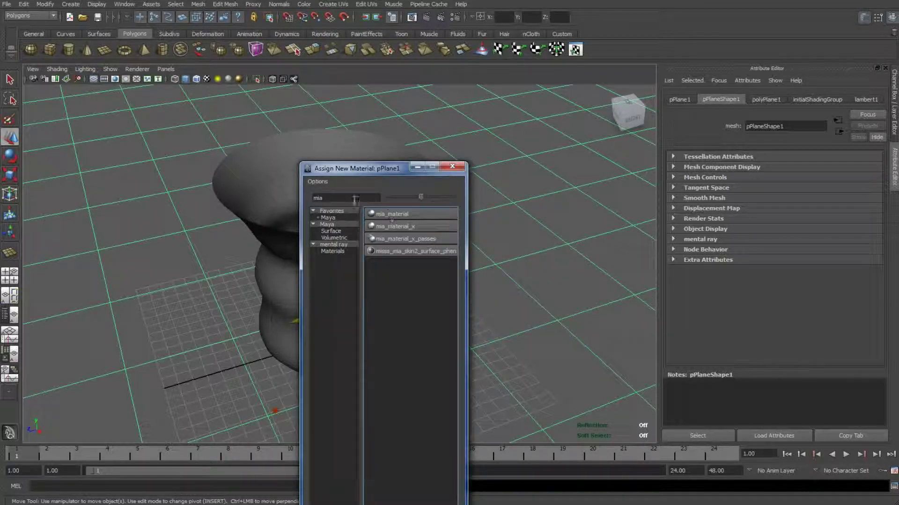
{"action": "type", "text": "phong"}
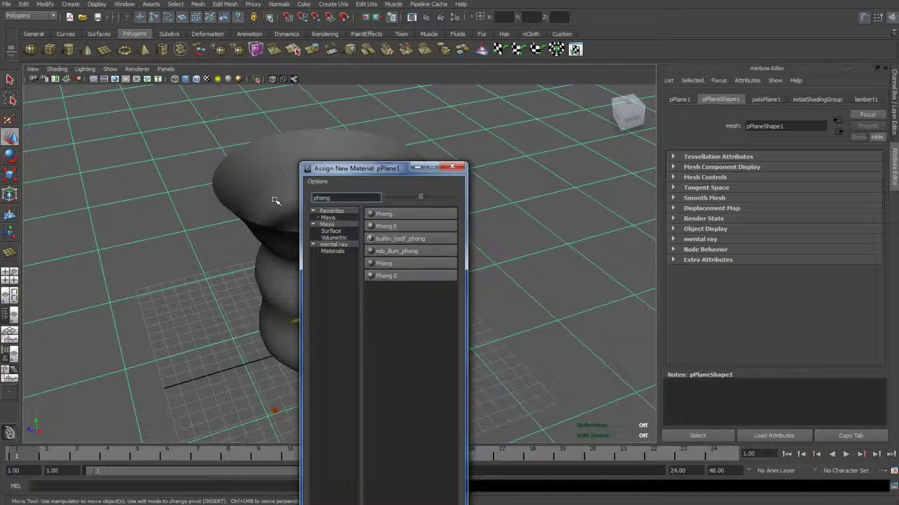
{"action": "left_click", "coordinate": [405, 226]}
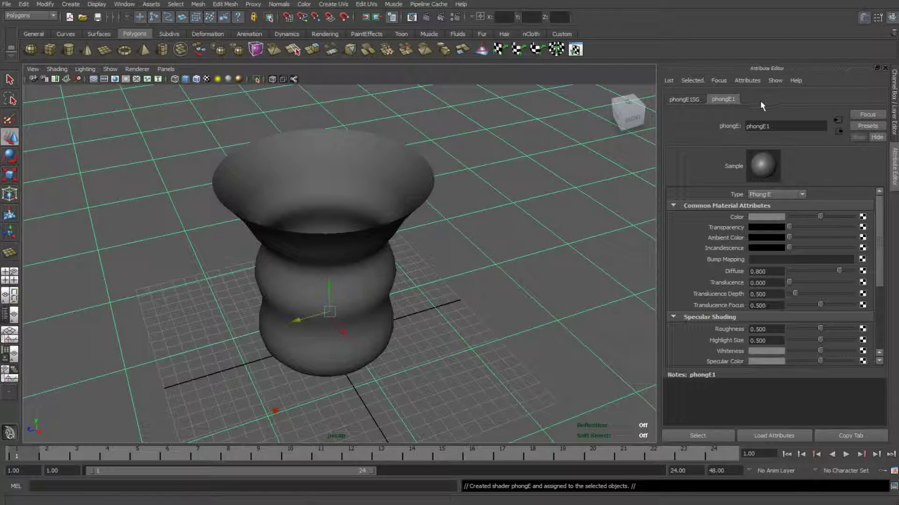
{"action": "left_click", "coordinate": [771, 223]}
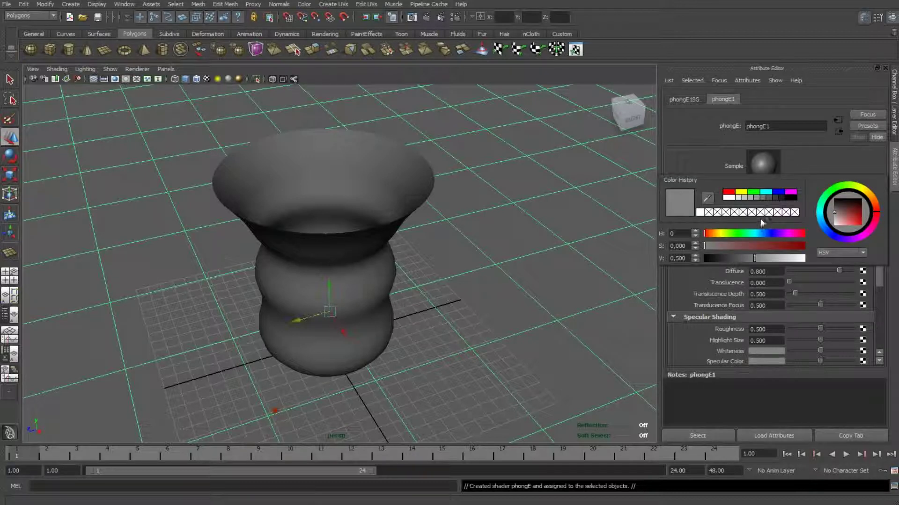
{"action": "left_click", "coordinate": [728, 198]}
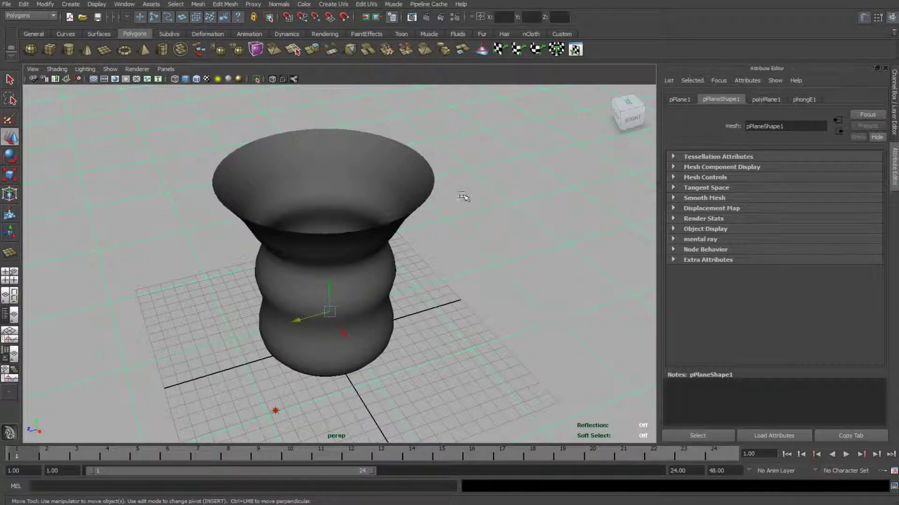
Select the vase (pCylinder1) and filter the Assign New Material list for 'mia' materials.
{"action": "left_click", "coordinate": [317, 156]}
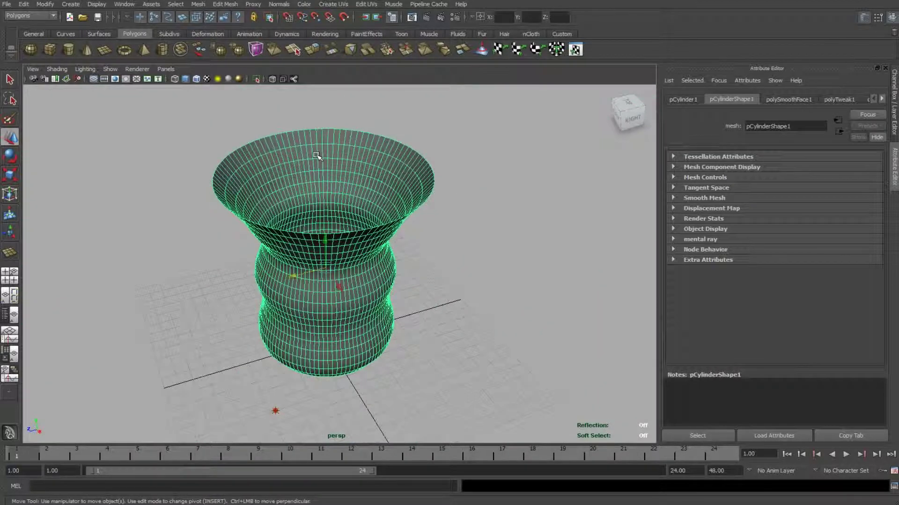
{"action": "right_click_drag", "start_coordinate": [317, 155], "coordinate": [337, 297]}
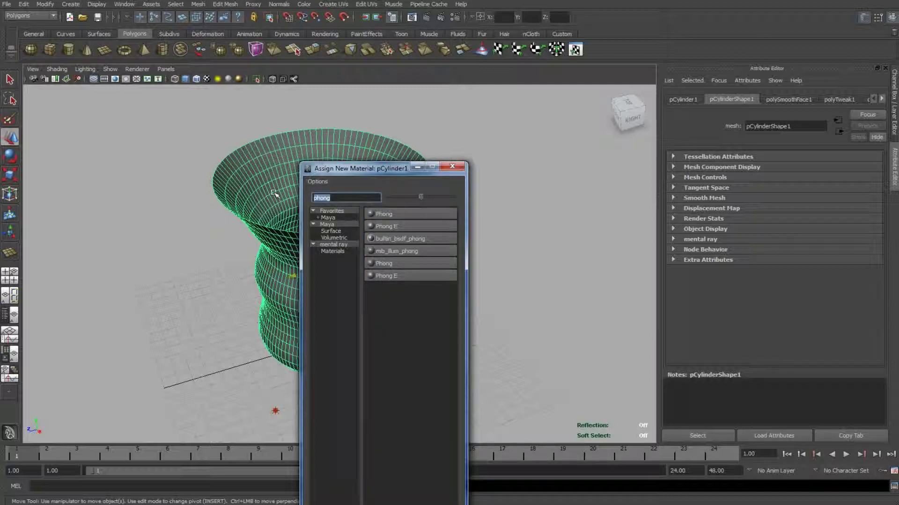
{"action": "type", "text": "mia"}
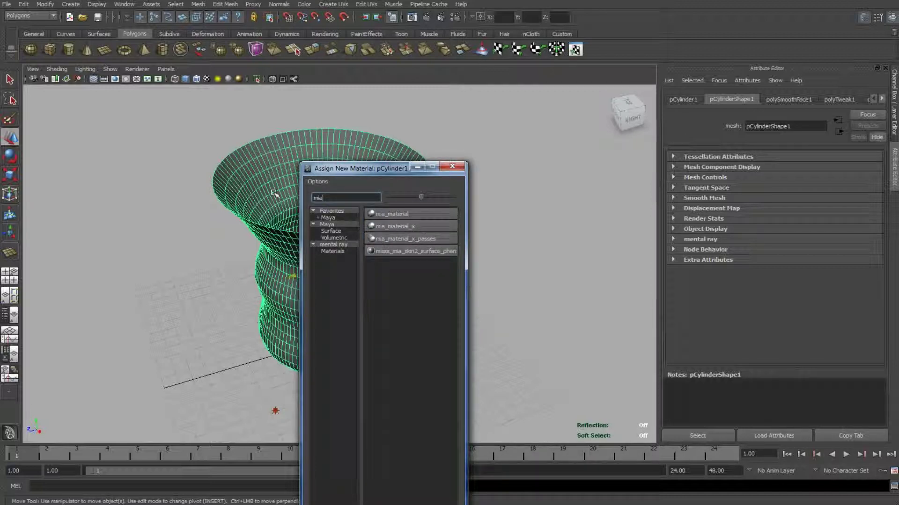
Give the vase a mia_material_x shader with the GlassSolid preset (reflectivity 1.000, refraction index 1.500).
{"action": "left_click", "coordinate": [424, 227]}
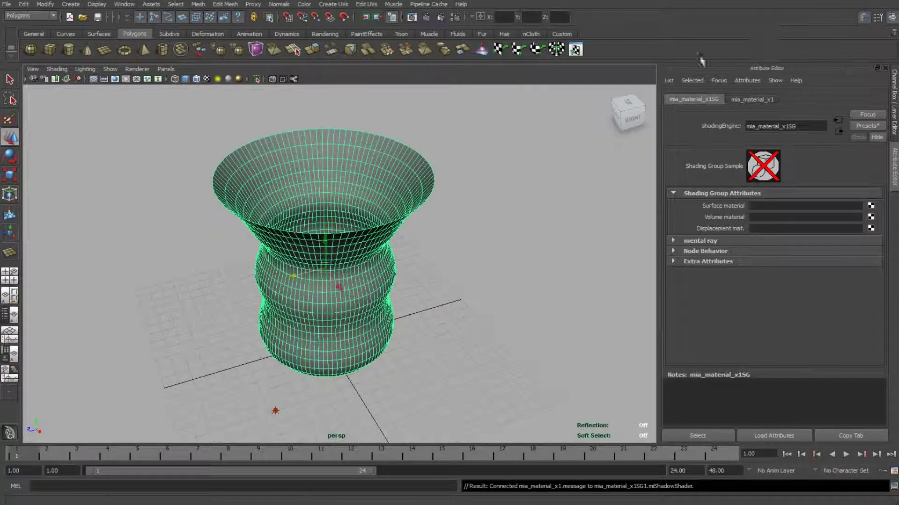
{"action": "left_click", "coordinate": [764, 98]}
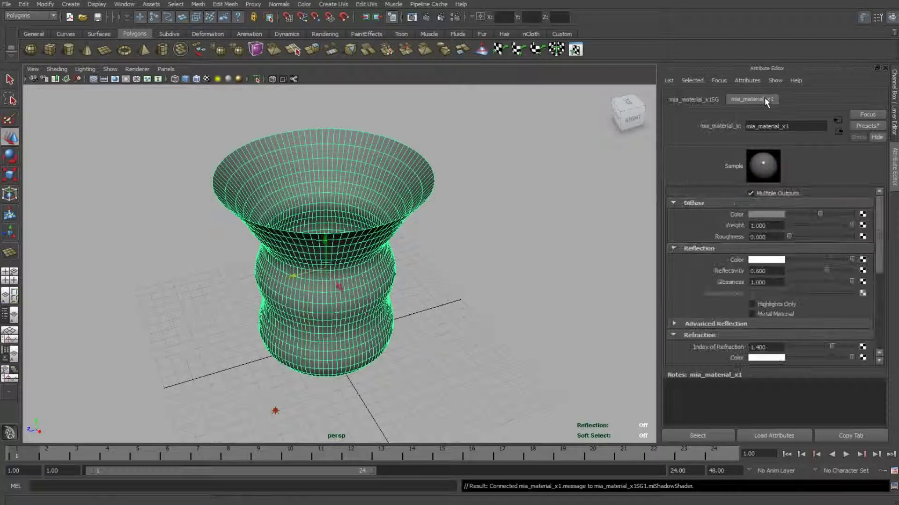
{"action": "left_click", "coordinate": [863, 124]}
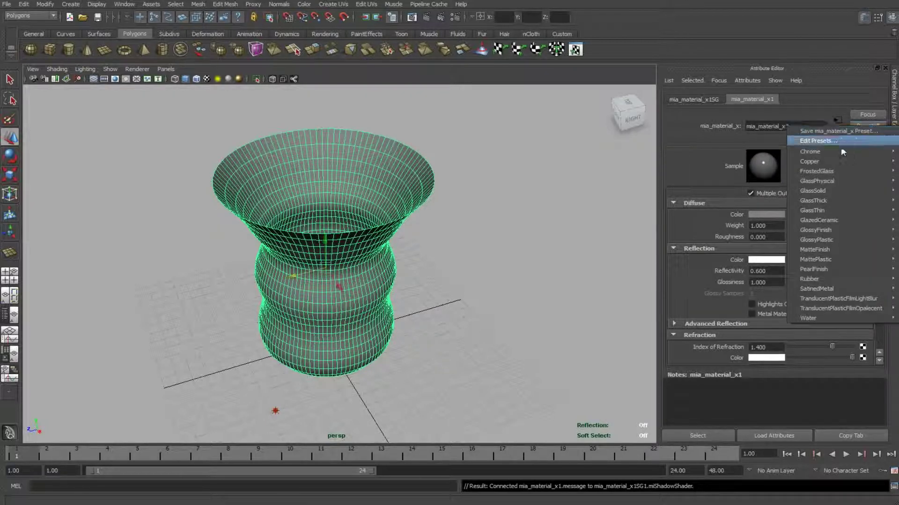
{"action": "mouse_move", "coordinate": [836, 175]}
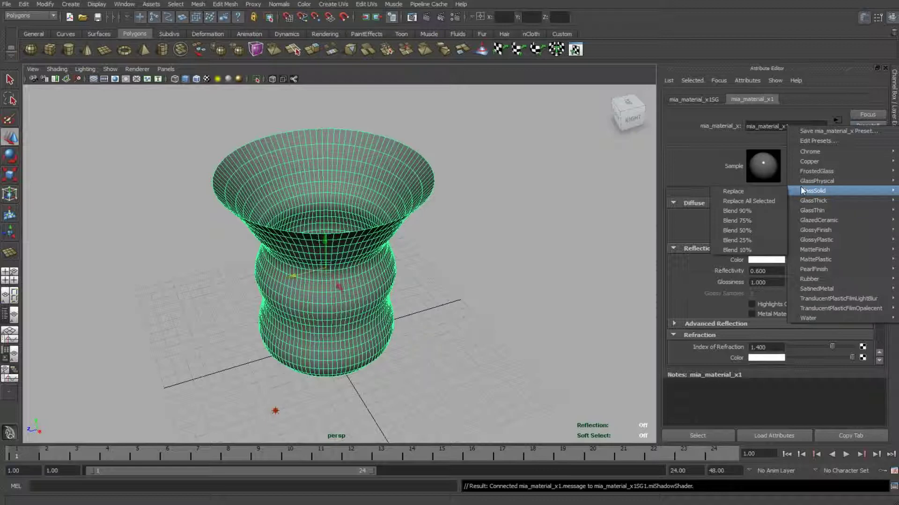
{"action": "left_click", "coordinate": [746, 192]}
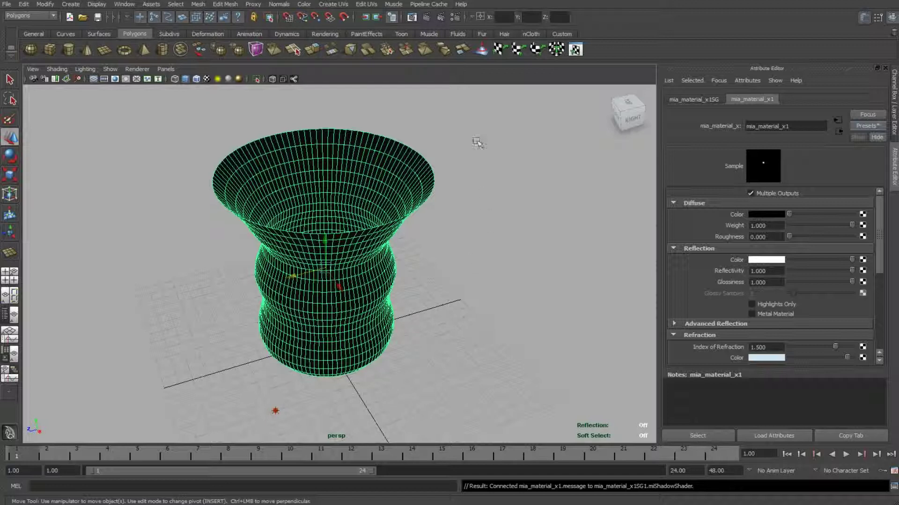
Open the Render Settings window and maximise it to full screen.
{"action": "left_click", "coordinate": [455, 17]}
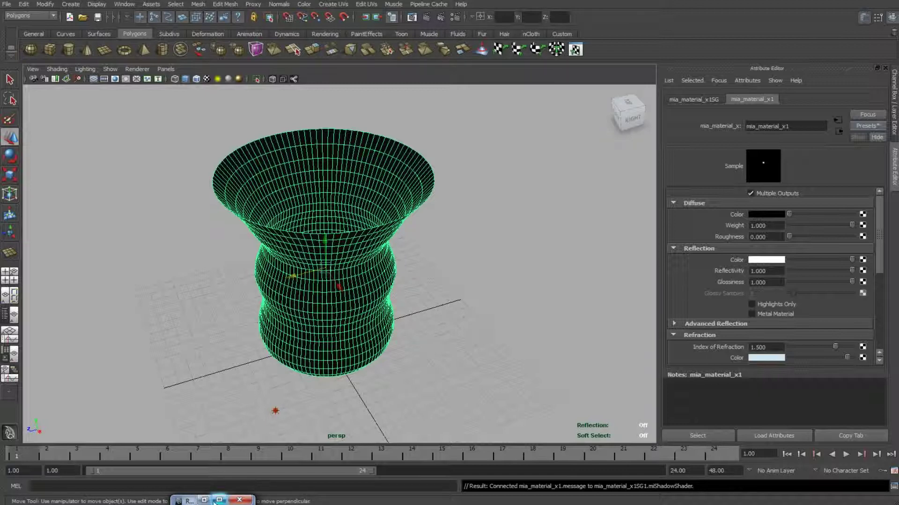
{"action": "left_click", "coordinate": [240, 501]}
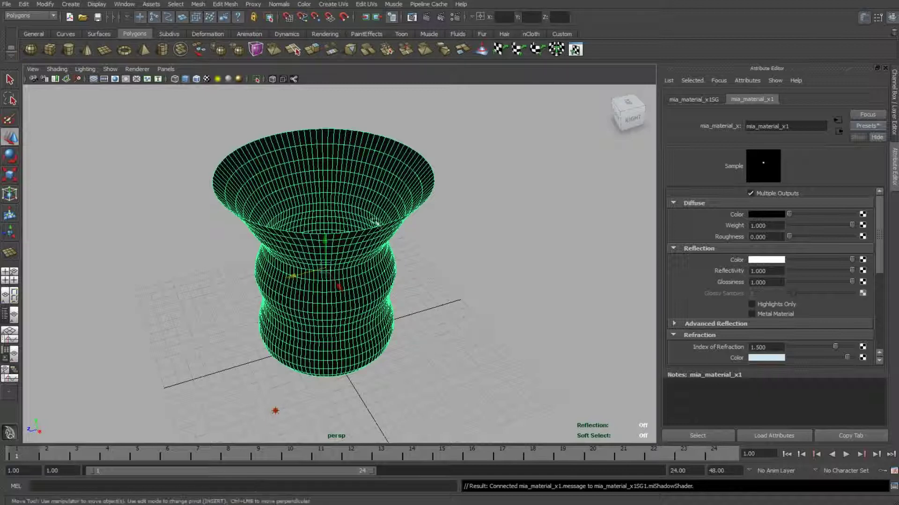
{"action": "left_click", "coordinate": [456, 18]}
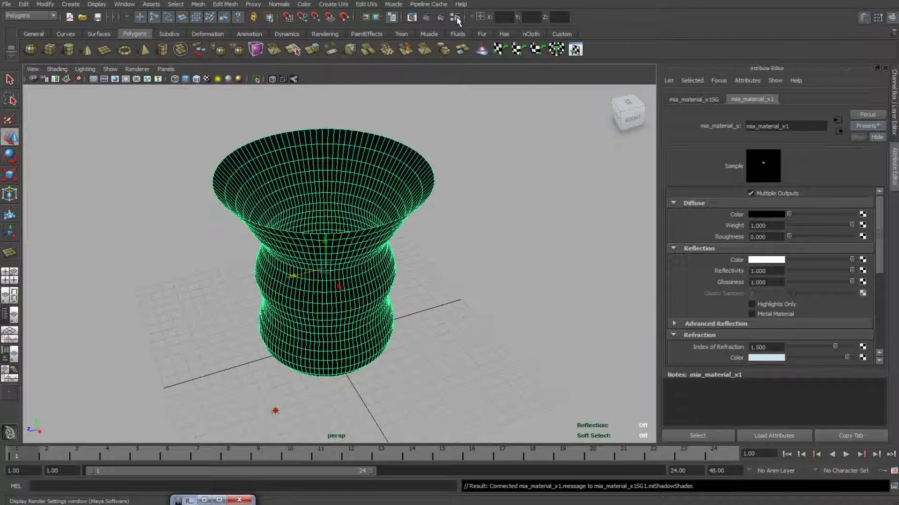
{"action": "left_click", "coordinate": [218, 501]}
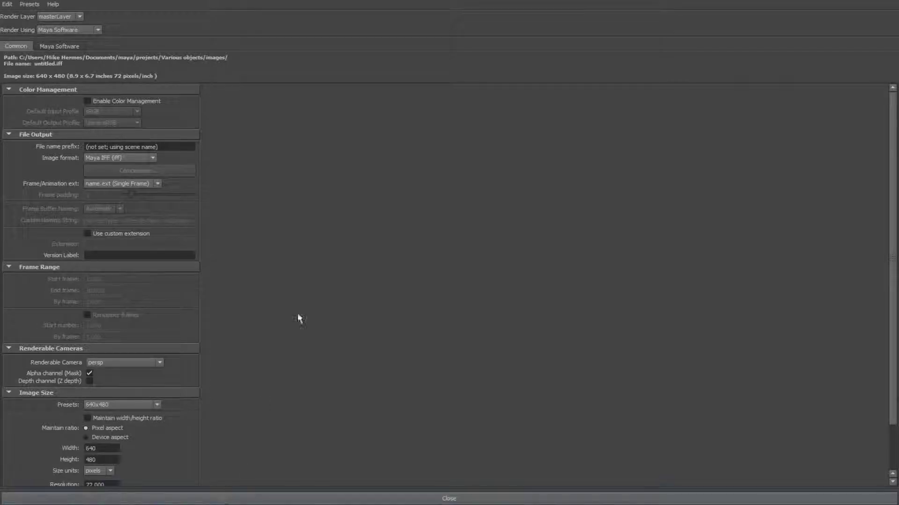
Choose mental ray from the Render Using renderer list in place of Maya Software.
{"action": "left_click", "coordinate": [98, 29]}
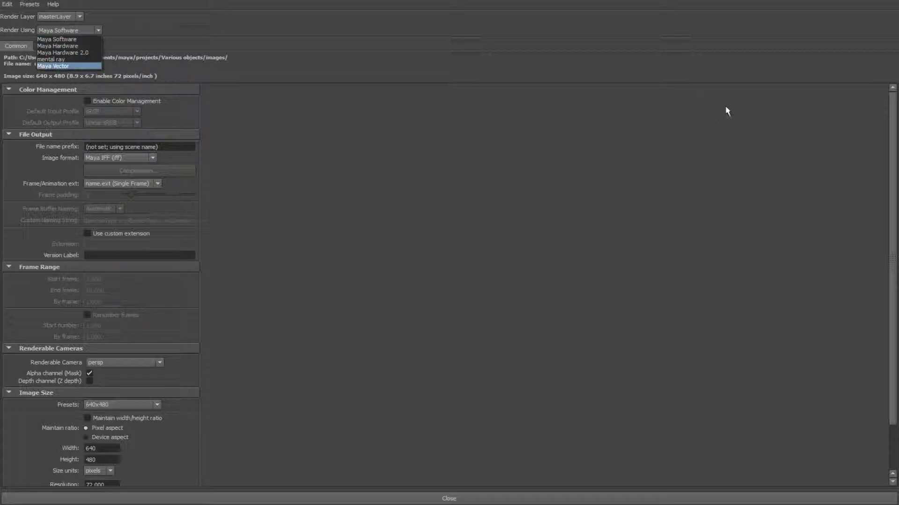
{"action": "left_click", "coordinate": [305, 281]}
{"action": "scroll", "coordinate": [305, 279], "scroll_direction": "down", "scroll_amount": 3}
{"action": "scroll", "coordinate": [300, 262], "scroll_direction": "up", "scroll_amount": 3}
{"action": "left_click", "coordinate": [69, 46]}
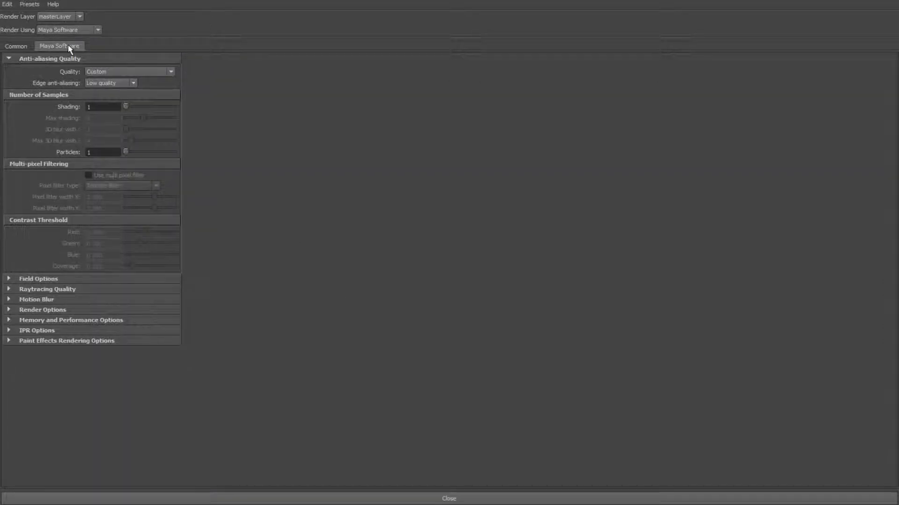
{"action": "left_click", "coordinate": [99, 31]}
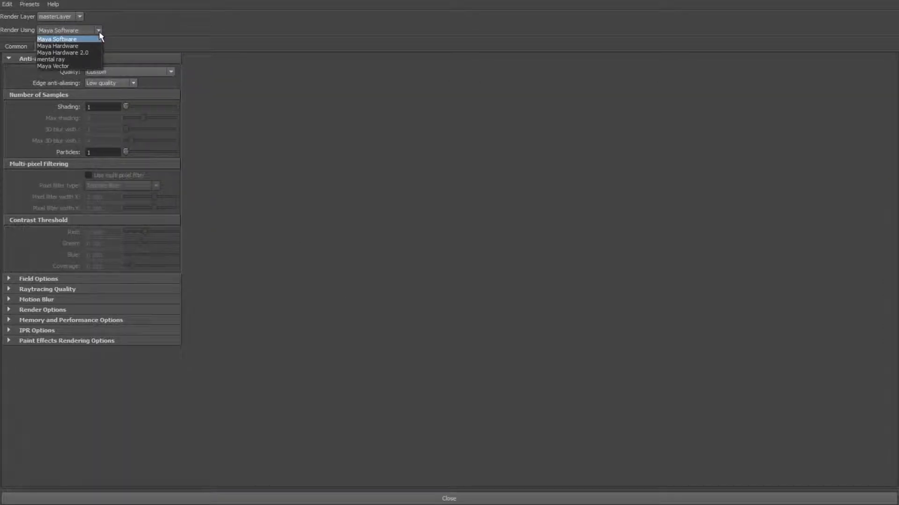
Switch the renderer to mental ray and change Quality Presets from Draft to Production.
{"action": "left_click", "coordinate": [92, 60]}
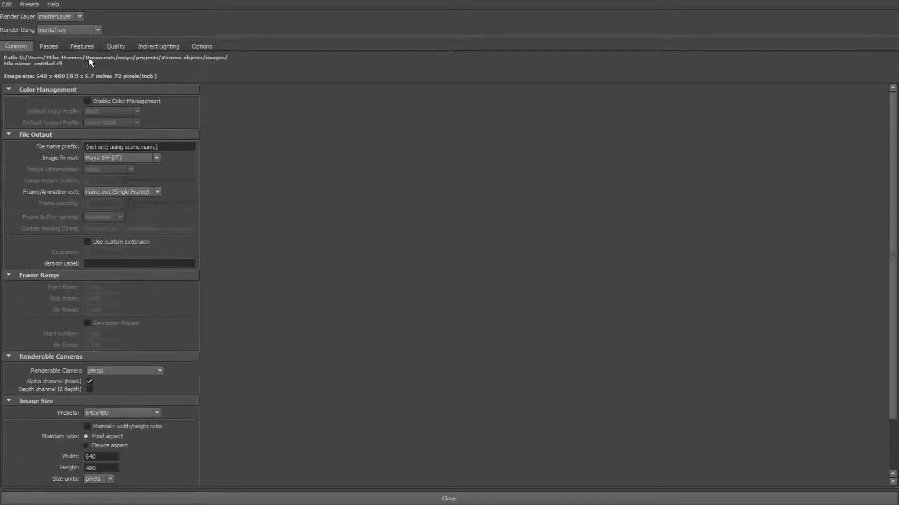
{"action": "left_click", "coordinate": [168, 46]}
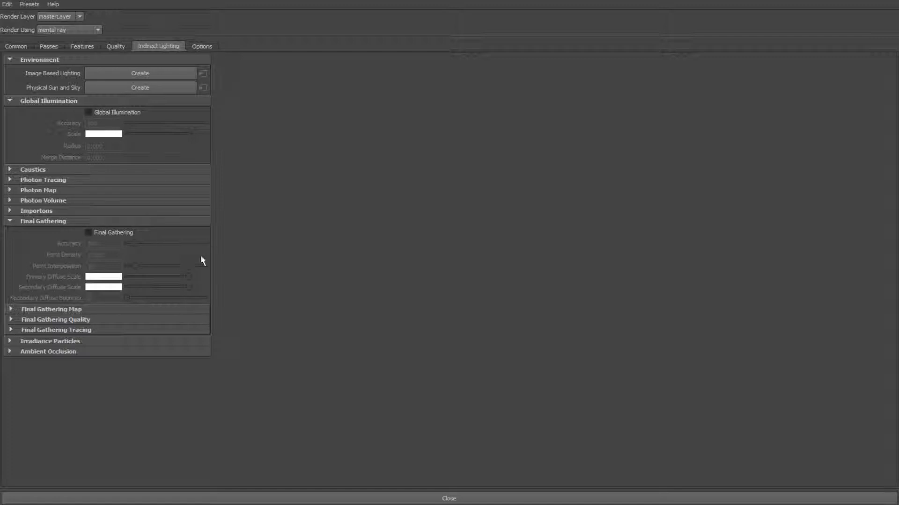
{"action": "left_click", "coordinate": [117, 46]}
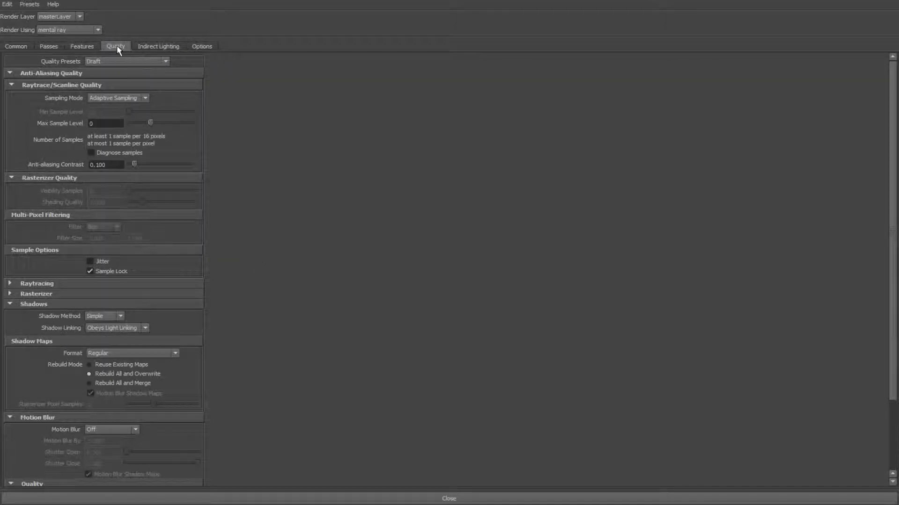
{"action": "left_click", "coordinate": [167, 61]}
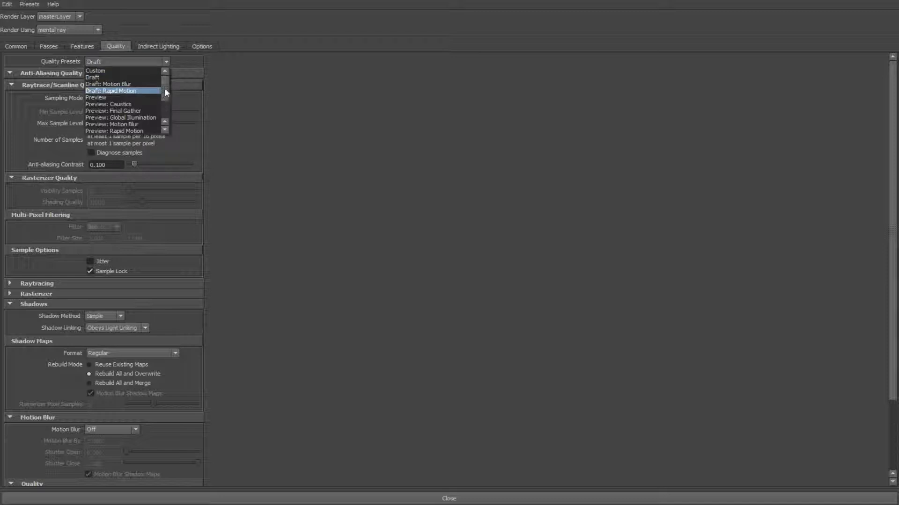
{"action": "left_click_drag", "start_coordinate": [165, 88], "coordinate": [164, 100]}
{"action": "left_click", "coordinate": [142, 100]}
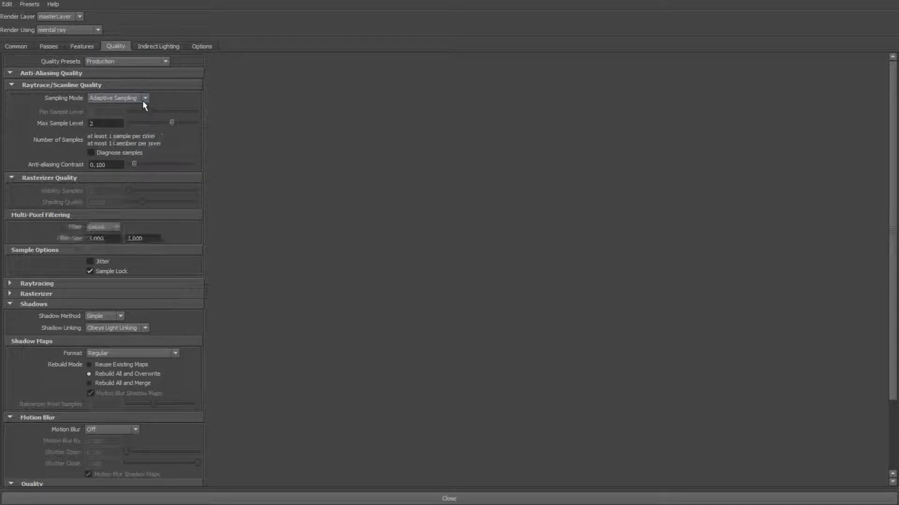
On the Common tab, set the Image Size preset to HD 1080 (1920x1080).
{"action": "left_click", "coordinate": [16, 47]}
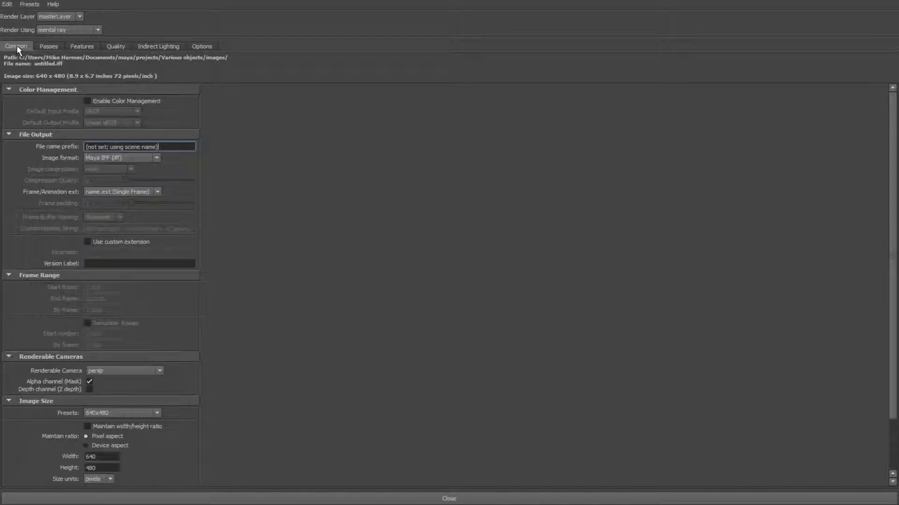
{"action": "scroll", "coordinate": [158, 245], "scroll_direction": "down", "scroll_amount": 3}
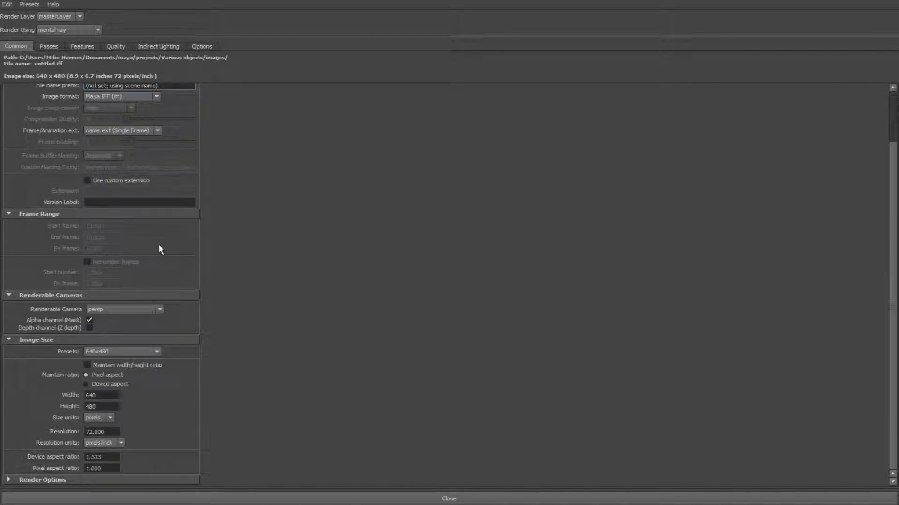
{"action": "left_click", "coordinate": [159, 353]}
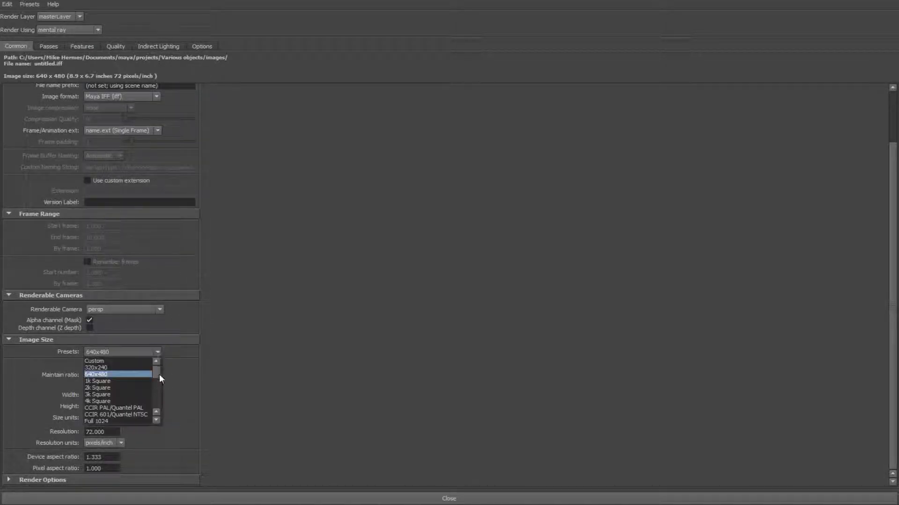
{"action": "scroll", "coordinate": [157, 382], "scroll_direction": "down", "scroll_amount": 5}
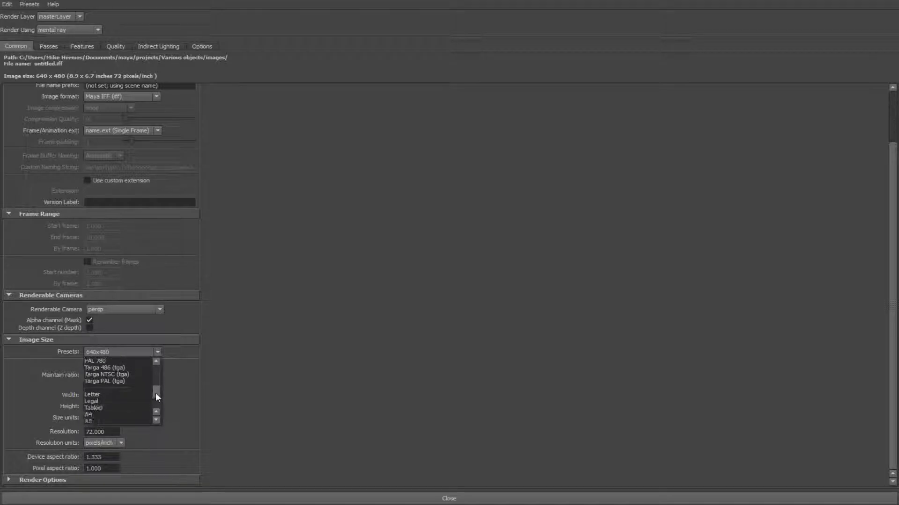
{"action": "scroll", "coordinate": [156, 388], "scroll_direction": "up", "scroll_amount": 2}
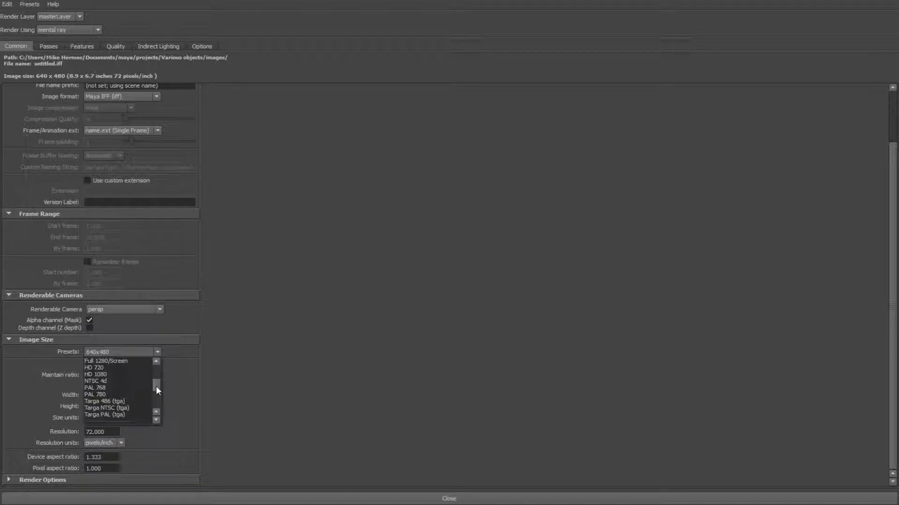
{"action": "left_click", "coordinate": [120, 373]}
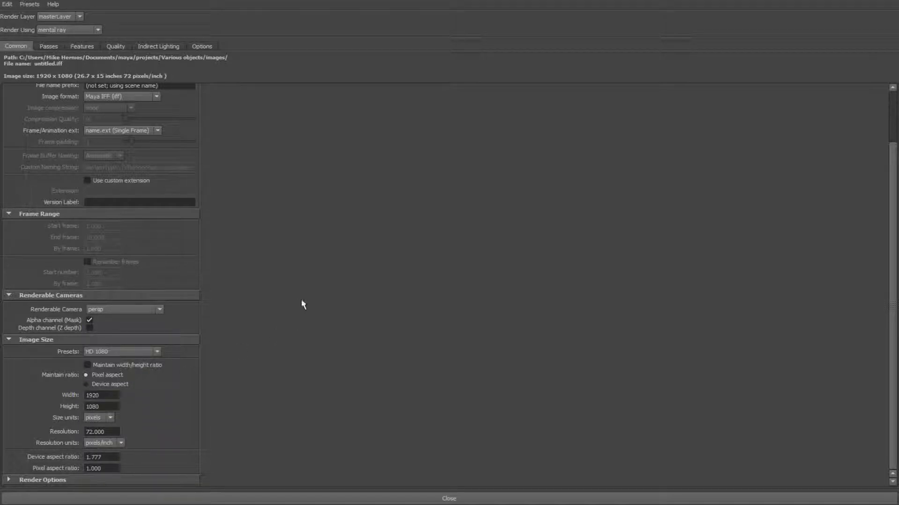
{"action": "scroll", "coordinate": [300, 304], "scroll_direction": "up", "scroll_amount": 3}
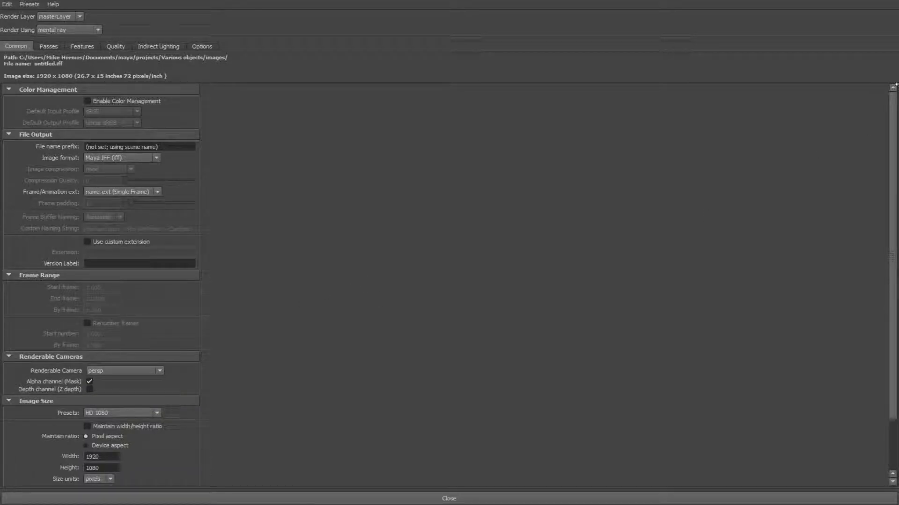
{"action": "left_click_drag", "start_coordinate": [892, 86], "coordinate": [897, 96]}
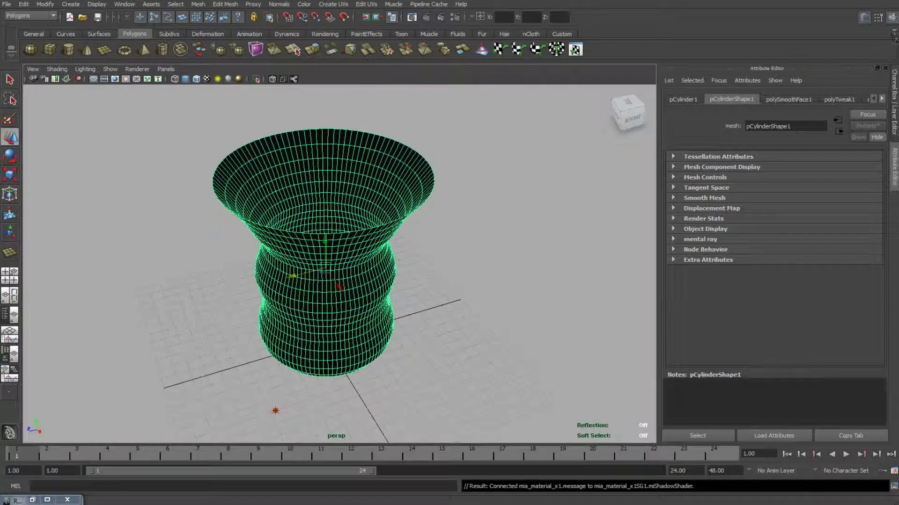
Render the current frame with mental ray to see the glass vase and its shadows.
{"action": "left_click", "coordinate": [427, 19]}
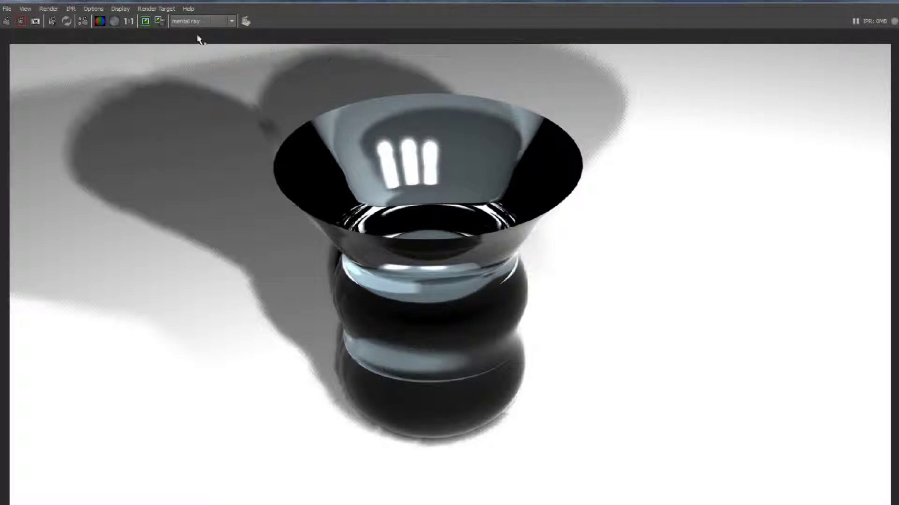
Look through the Render View's File and View menus, then dismiss them.
{"action": "left_click", "coordinate": [7, 9]}
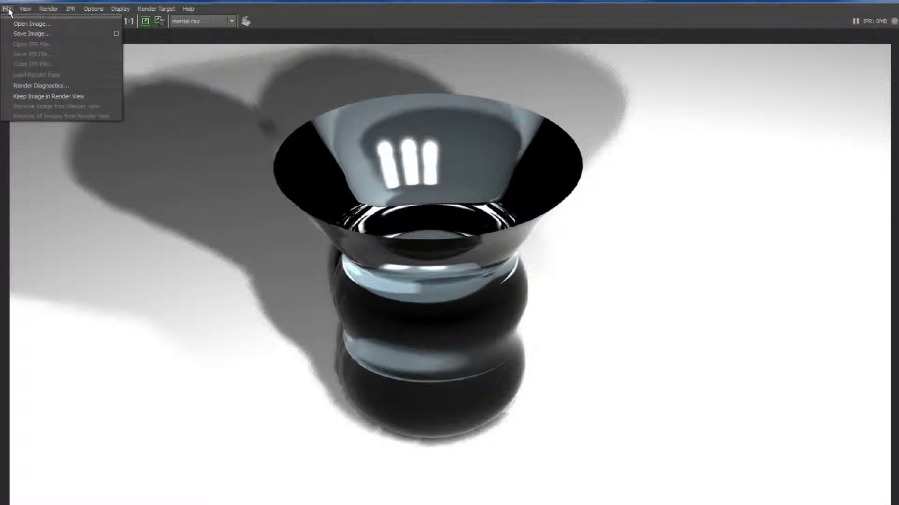
{"action": "left_click", "coordinate": [25, 8]}
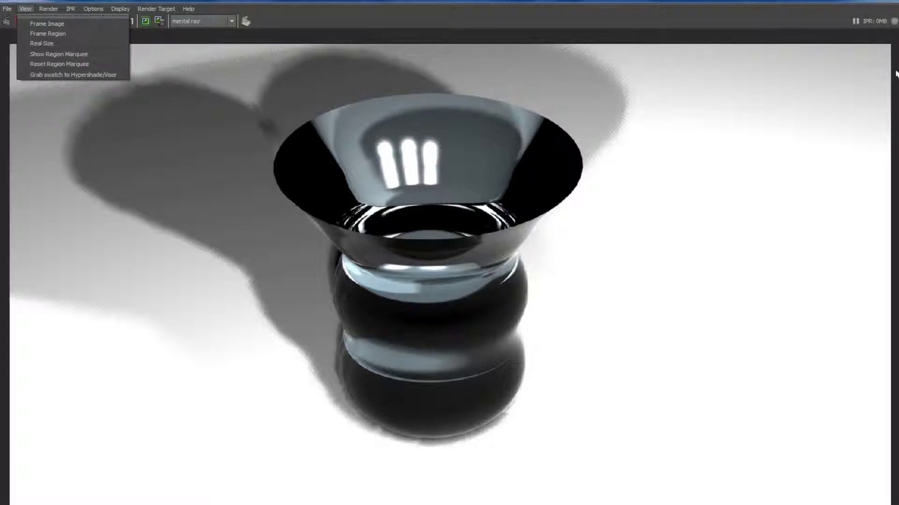
{"action": "key", "text": "Escape"}
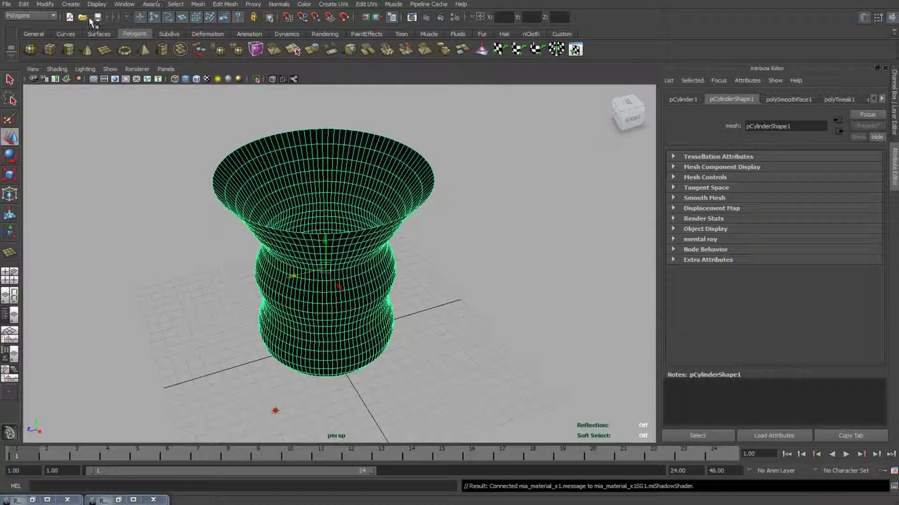
Open the Plug-in Manager from Window > Settings/Preferences to check Mayatomr.mll is loaded and auto-loads.
{"action": "left_click", "coordinate": [124, 5]}
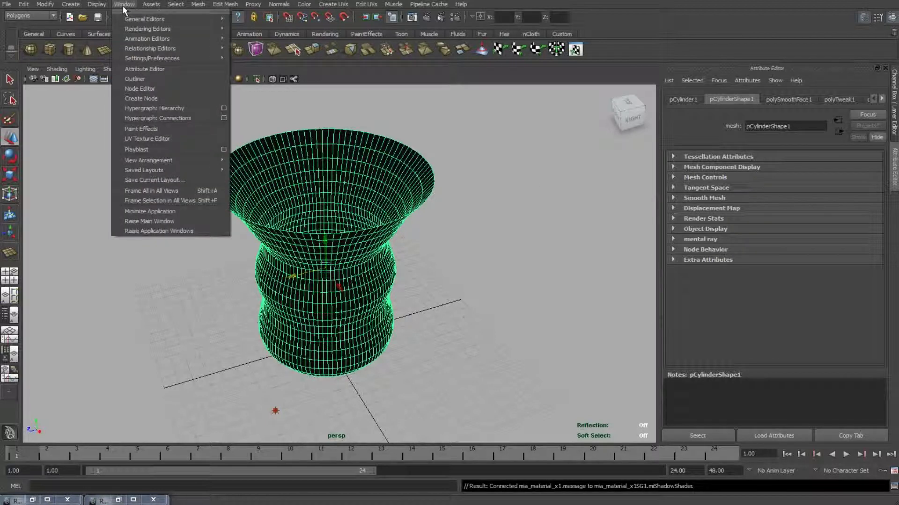
{"action": "mouse_move", "coordinate": [168, 58]}
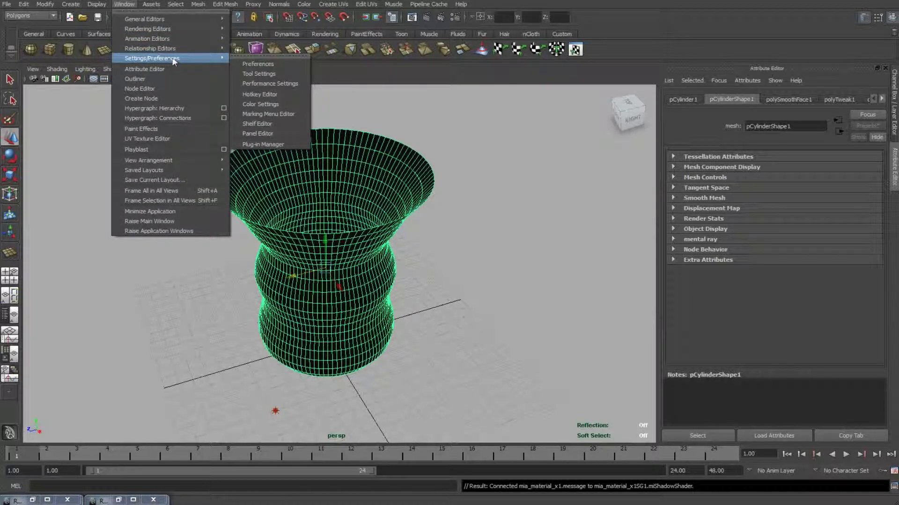
{"action": "left_click", "coordinate": [284, 145]}
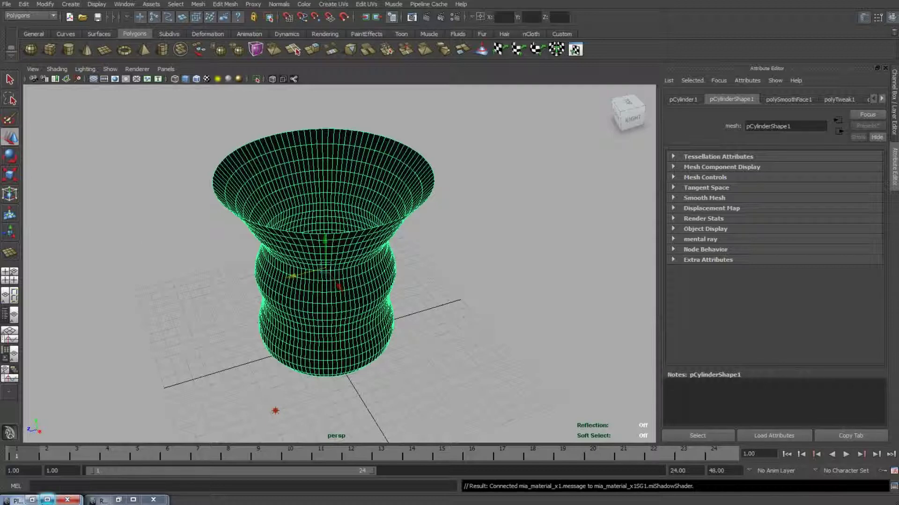
{"action": "left_click", "coordinate": [47, 500]}
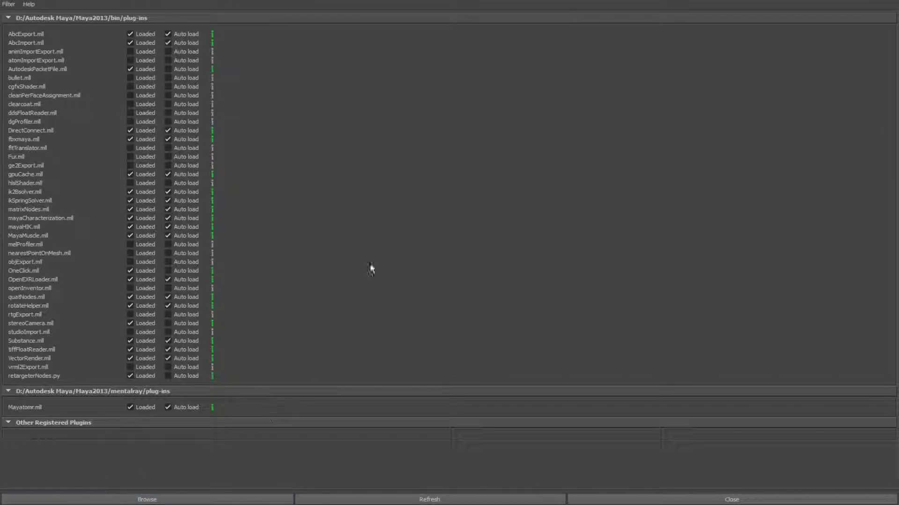